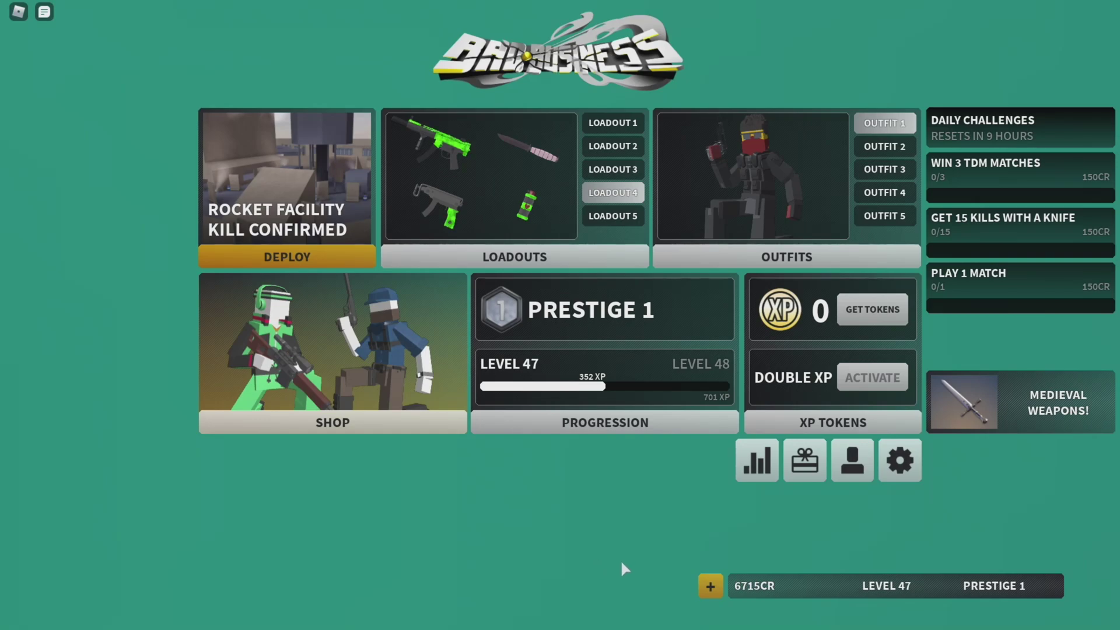
Set the Roblox graphics mode to Manual with graphics quality at its lowest level, and return to the game menu
{"action": "left_click", "coordinate": [17, 15]}
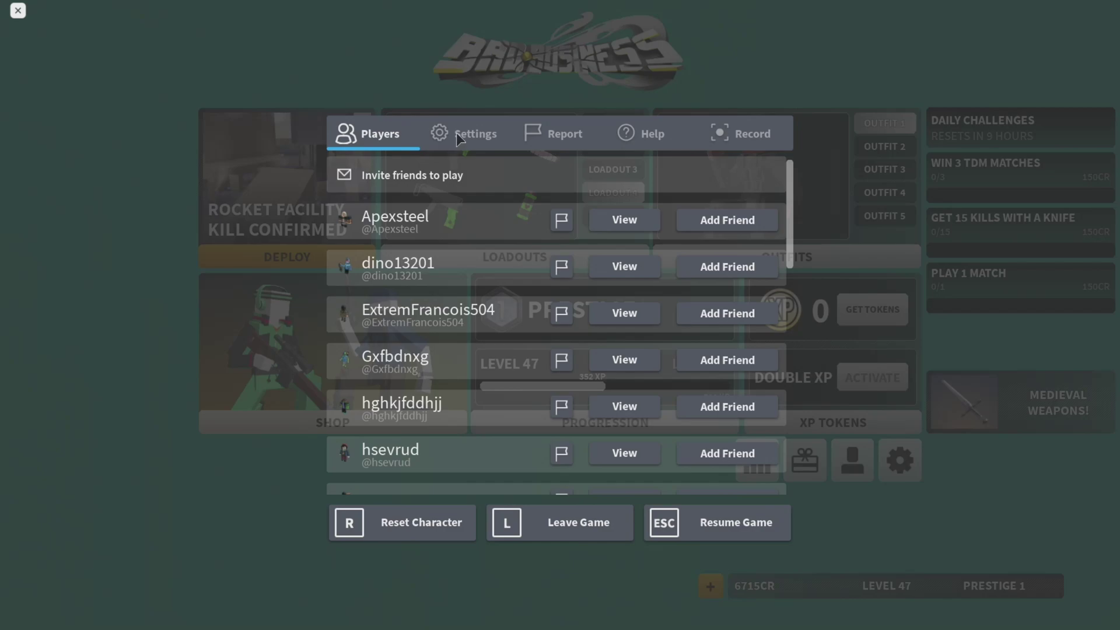
{"action": "left_click", "coordinate": [460, 133]}
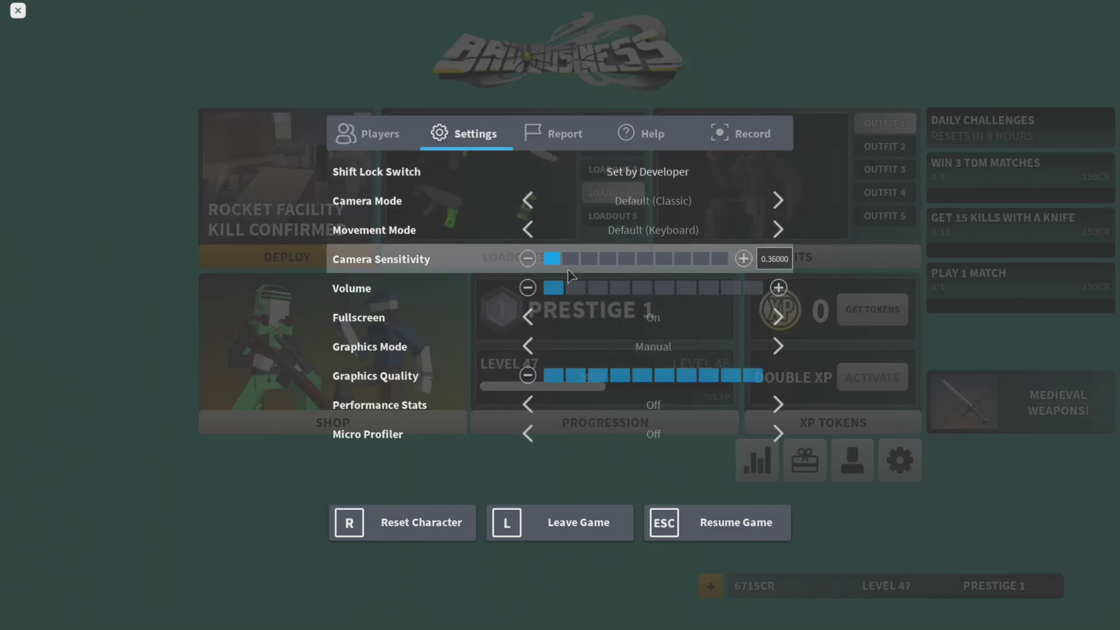
{"action": "left_click", "coordinate": [650, 352]}
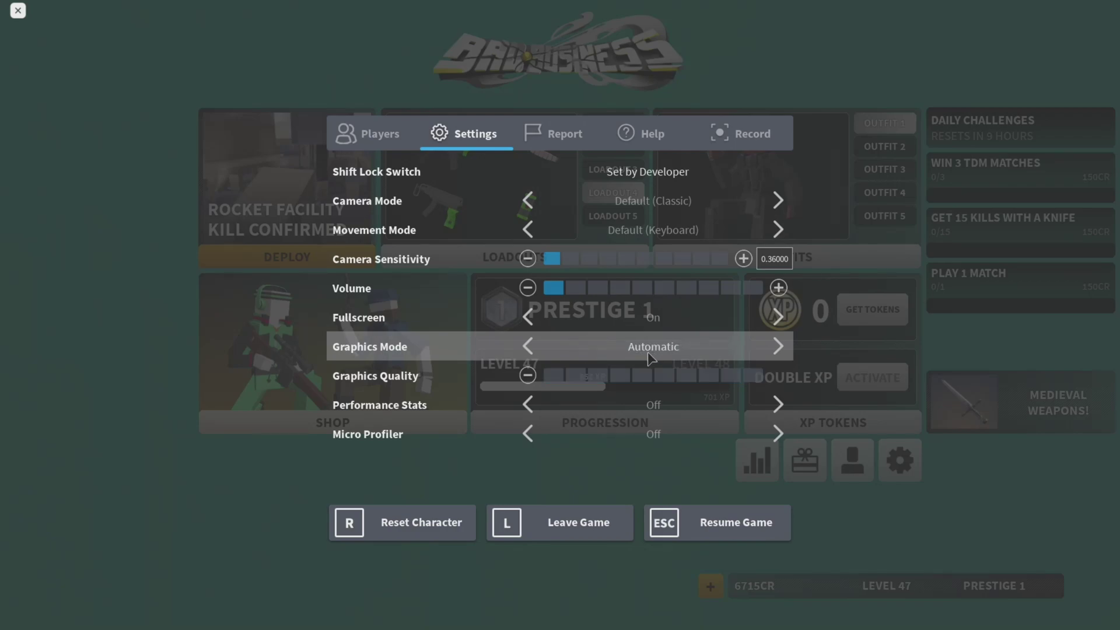
{"action": "left_click", "coordinate": [671, 348]}
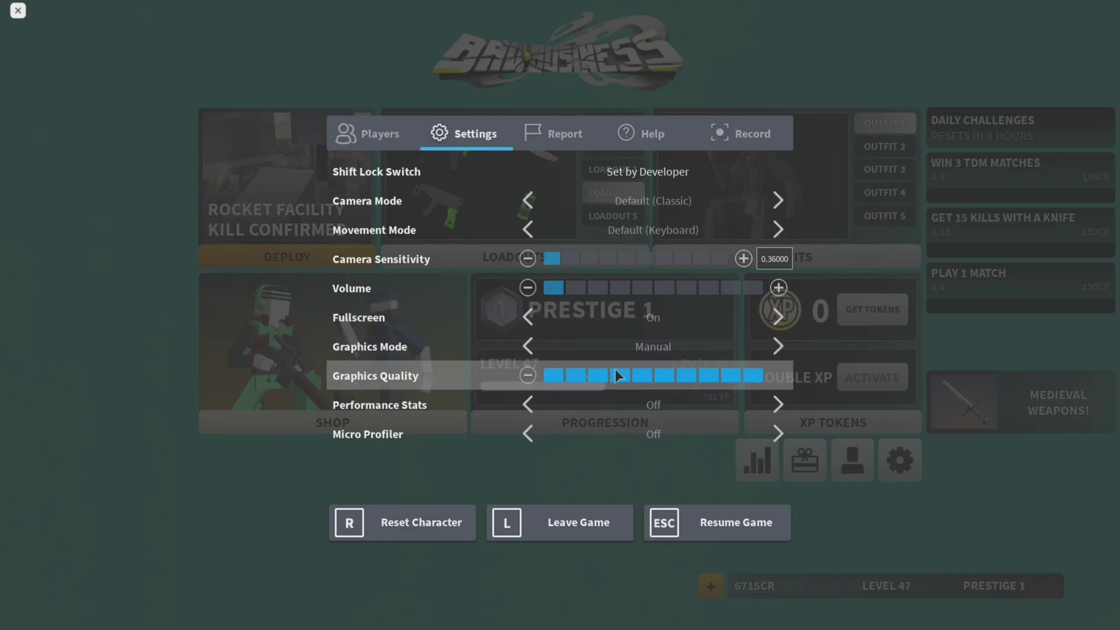
{"action": "left_click", "coordinate": [546, 378]}
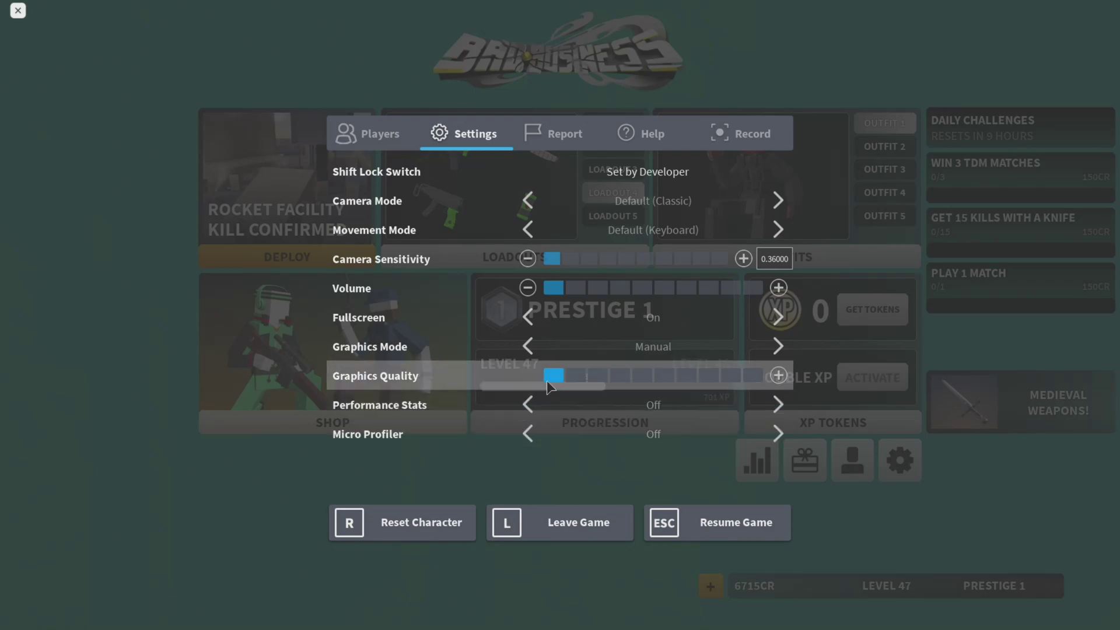
{"action": "left_click", "coordinate": [634, 384]}
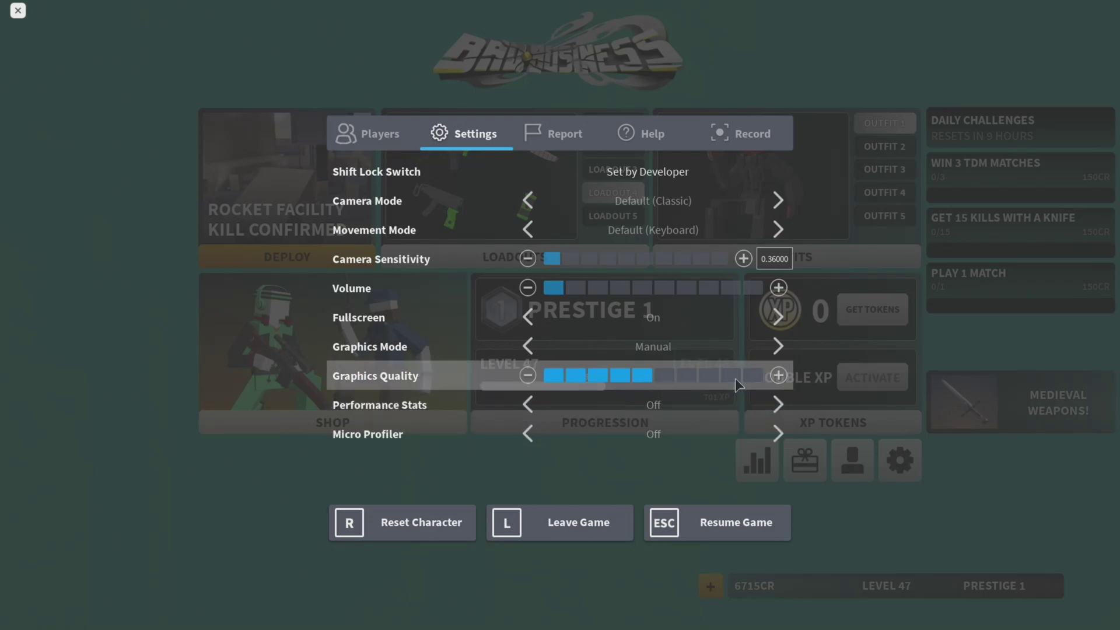
{"action": "left_click", "coordinate": [753, 379]}
{"action": "left_click", "coordinate": [554, 377]}
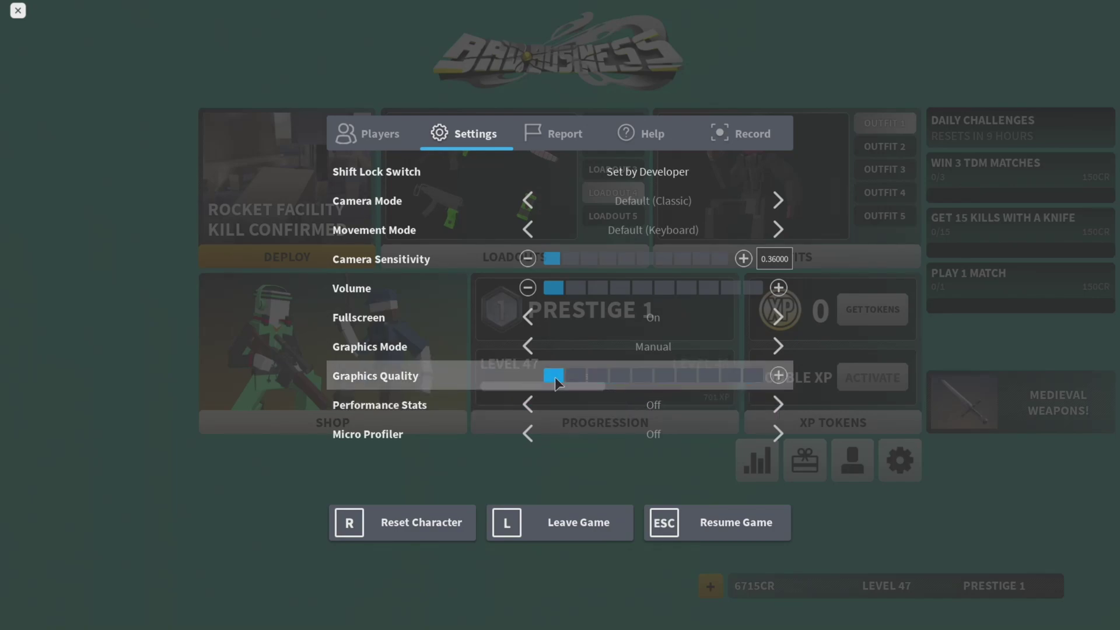
{"action": "key", "text": "Escape"}
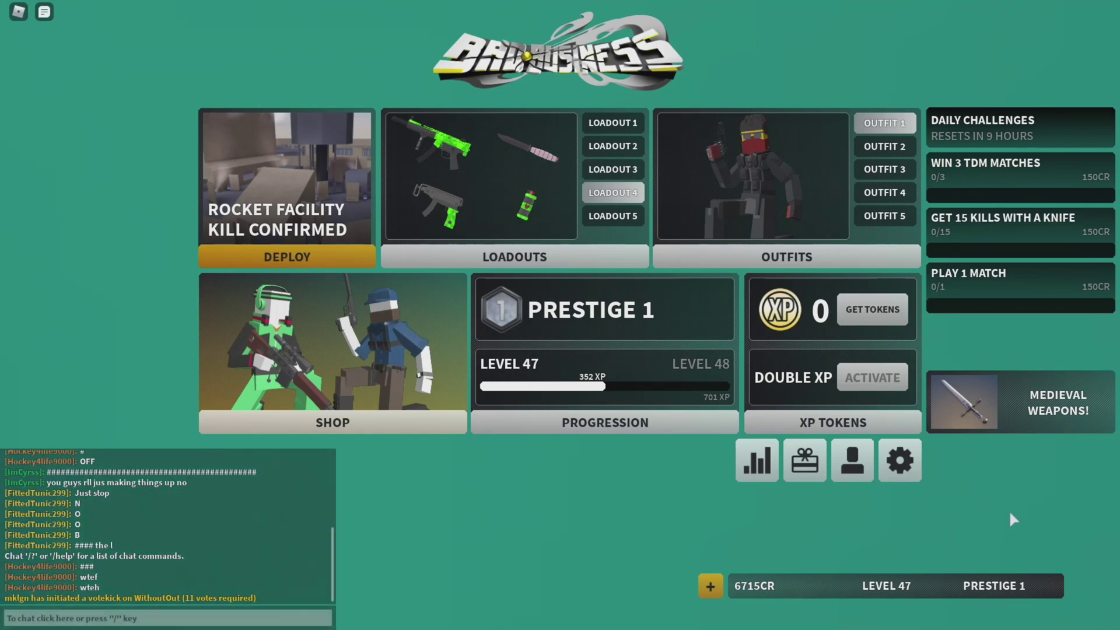
Review the Bad Business game settings, examining the performance options such as Disable Map Textures and Disable Ragdoll, and the effects options
{"action": "left_click", "coordinate": [899, 461]}
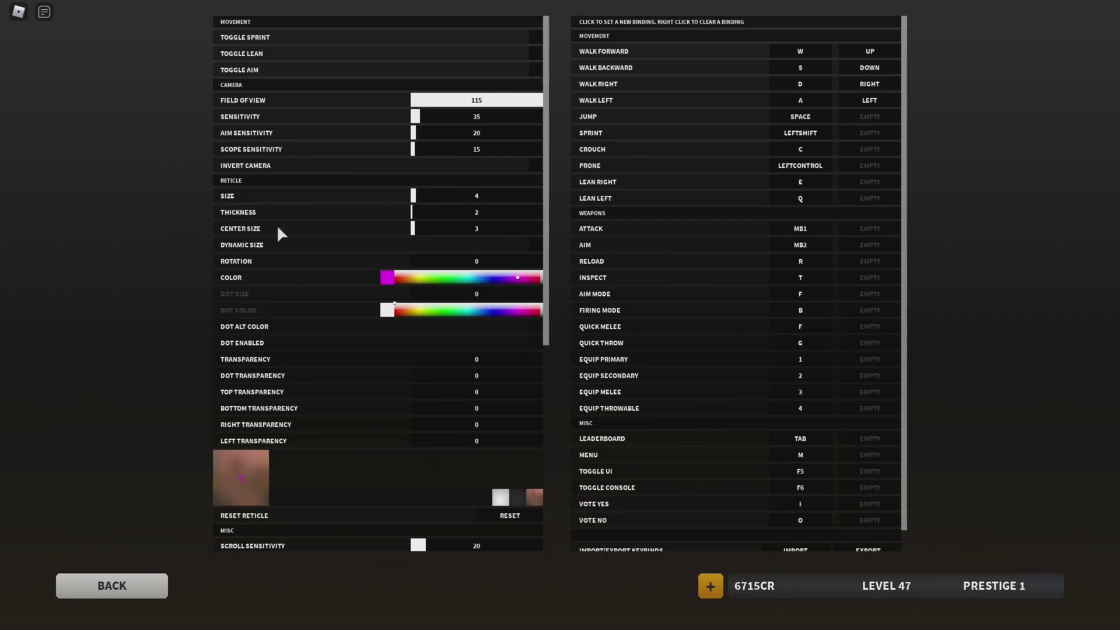
{"action": "scroll", "coordinate": [280, 231], "scroll_direction": "down", "scroll_amount": 5}
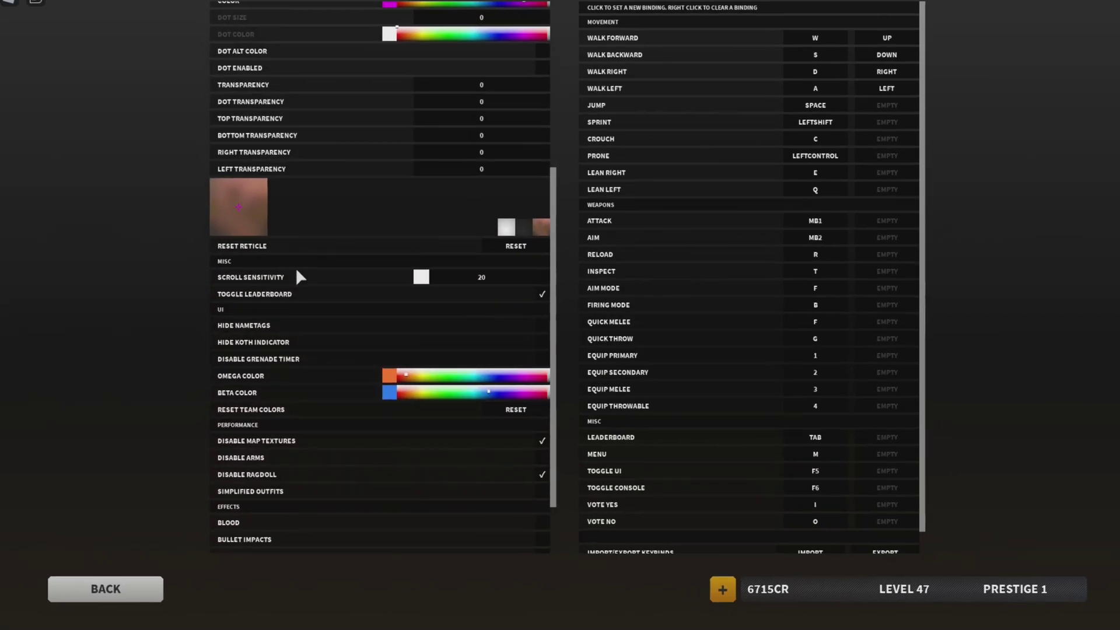
{"action": "scroll", "coordinate": [296, 267], "scroll_direction": "down", "scroll_amount": 2}
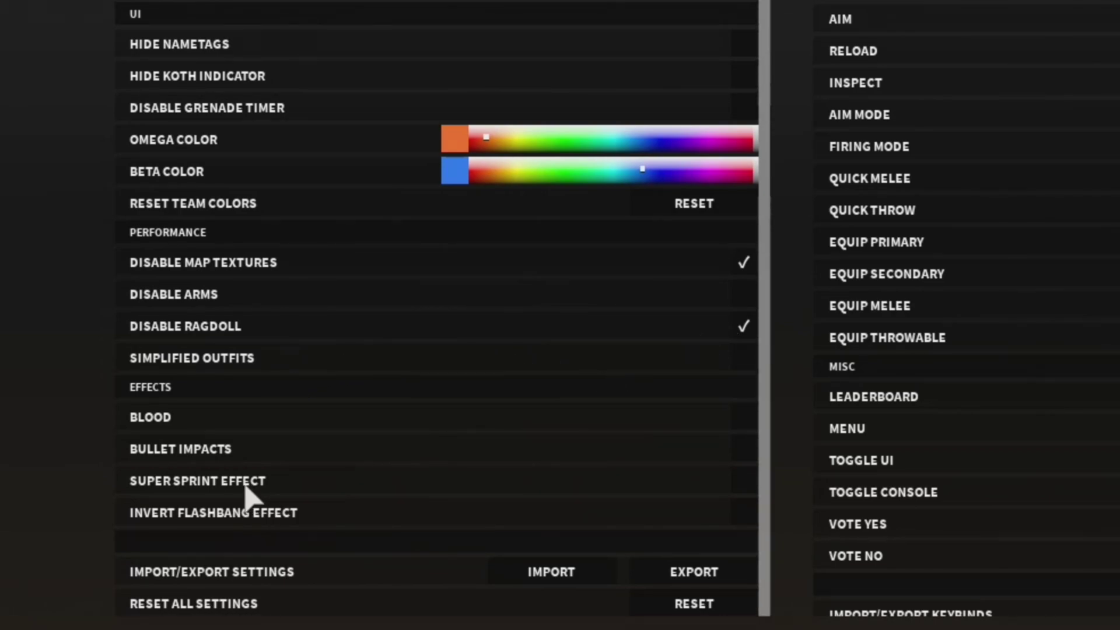
{"action": "scroll", "coordinate": [524, 443], "scroll_direction": "up", "scroll_amount": 5}
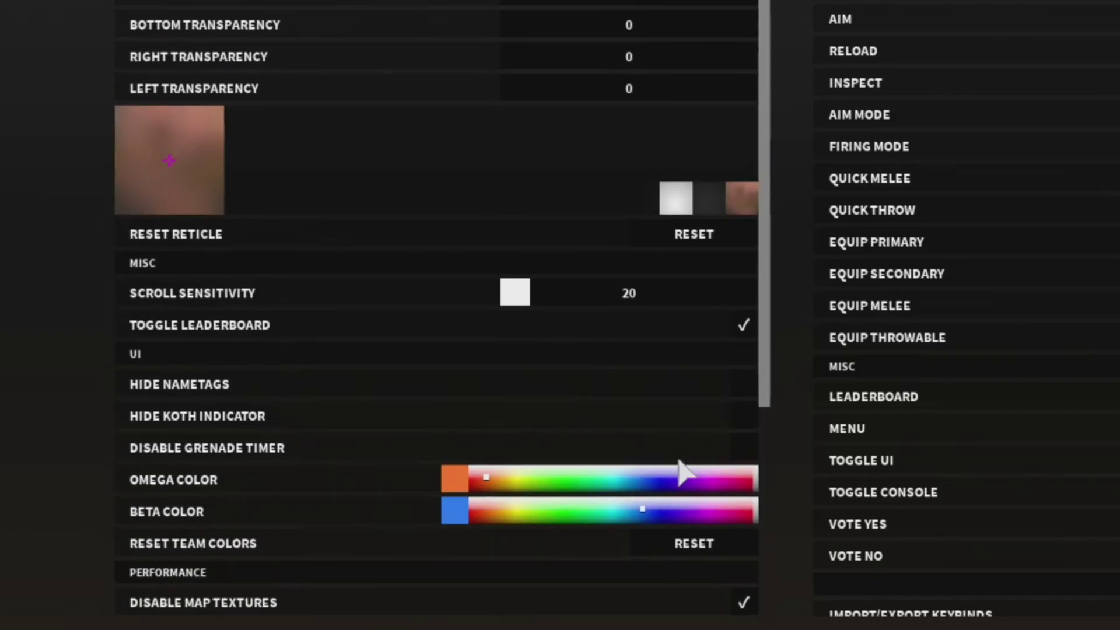
{"action": "scroll", "coordinate": [849, 387], "scroll_direction": "down", "scroll_amount": 1}
{"action": "scroll", "coordinate": [475, 370], "scroll_direction": "down", "scroll_amount": 5}
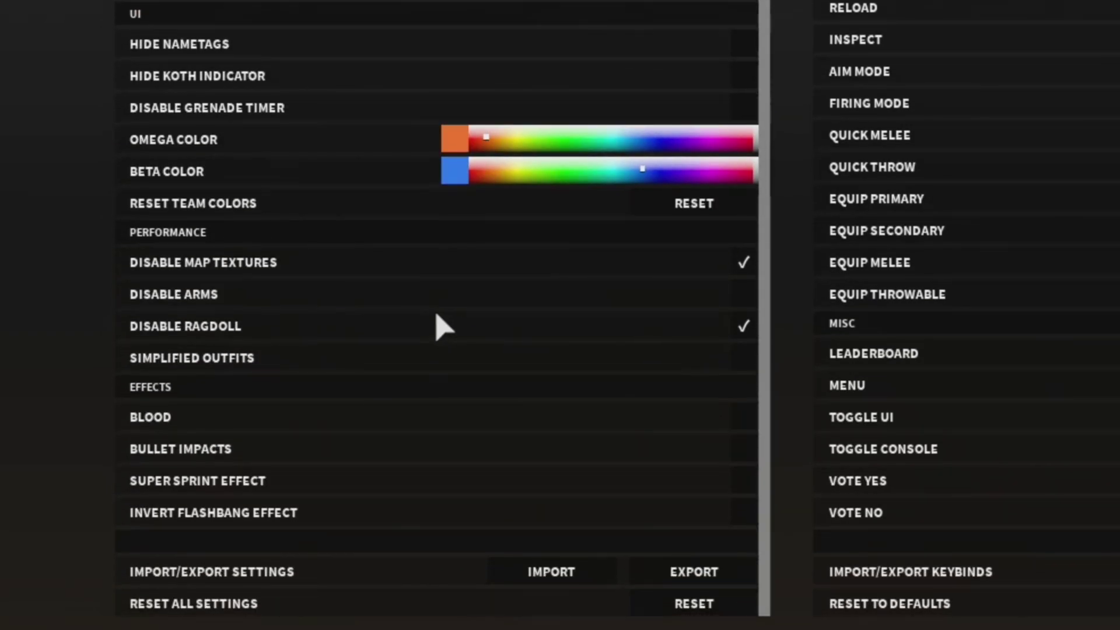
{"action": "scroll", "coordinate": [412, 327], "scroll_direction": "up", "scroll_amount": 5}
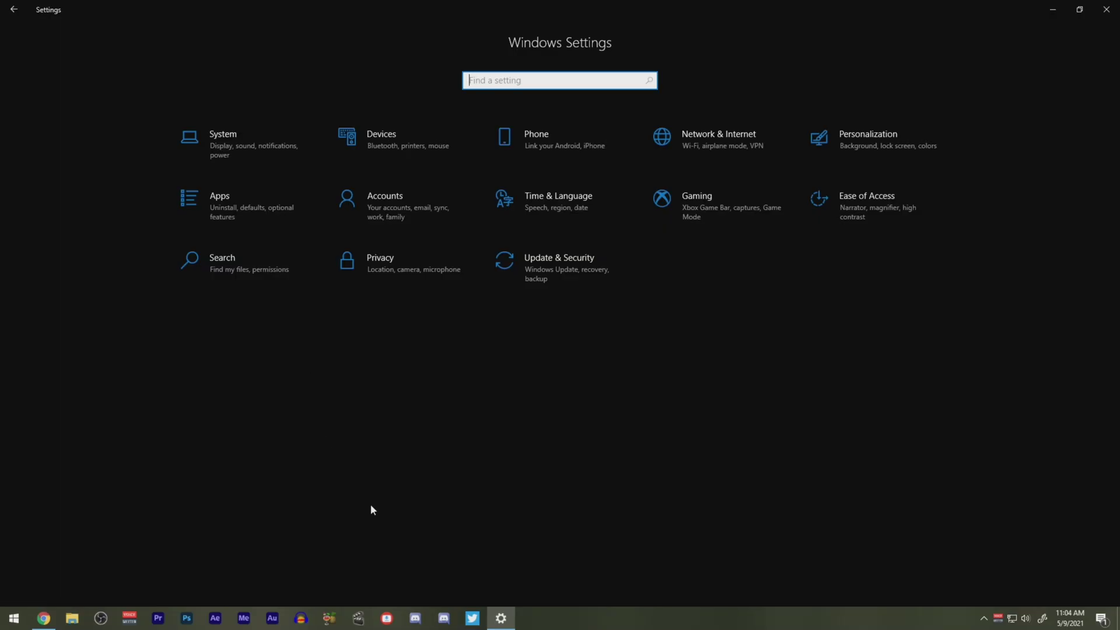
In Windows Settings, open the display graphics settings and choose Desktop app as the app type for the performance preference
{"action": "left_click", "coordinate": [235, 150]}
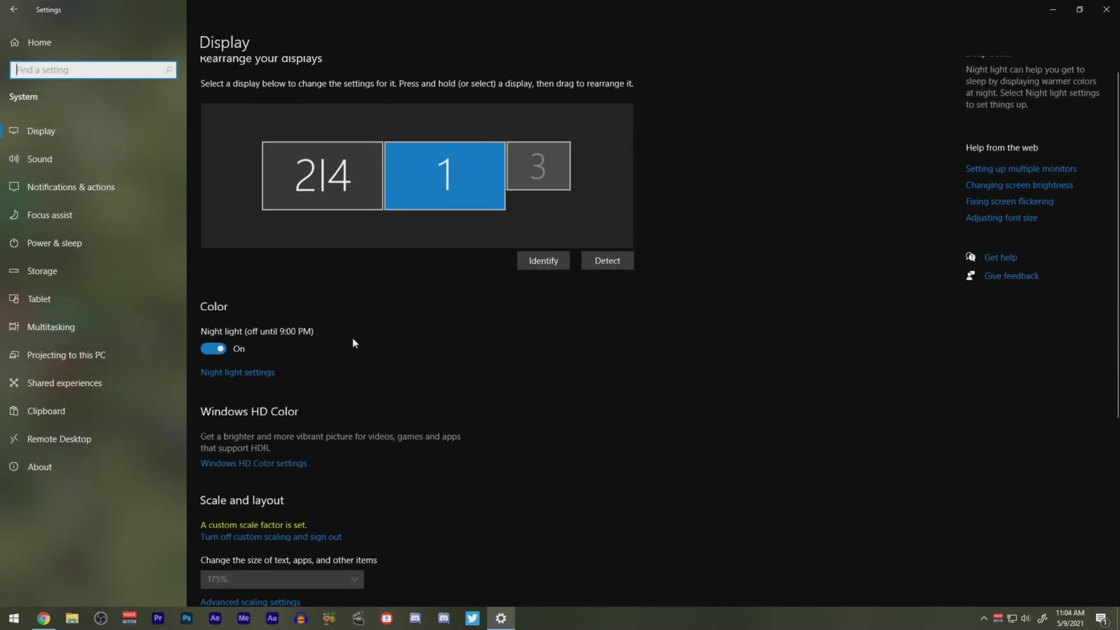
{"action": "scroll", "coordinate": [354, 341], "scroll_direction": "down", "scroll_amount": 5}
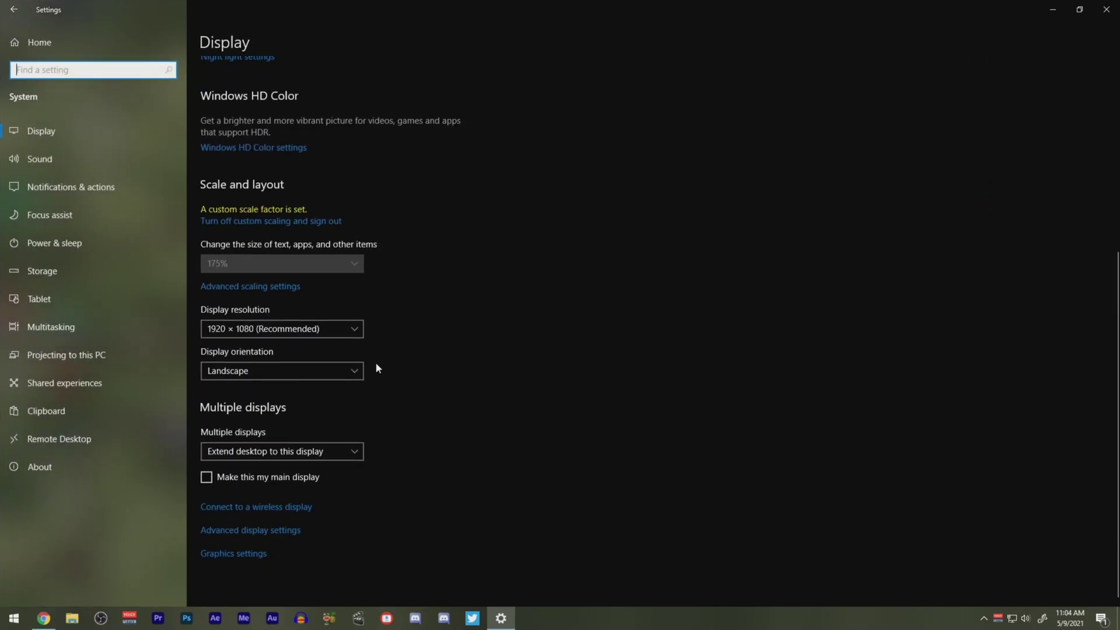
{"action": "left_click", "coordinate": [234, 552]}
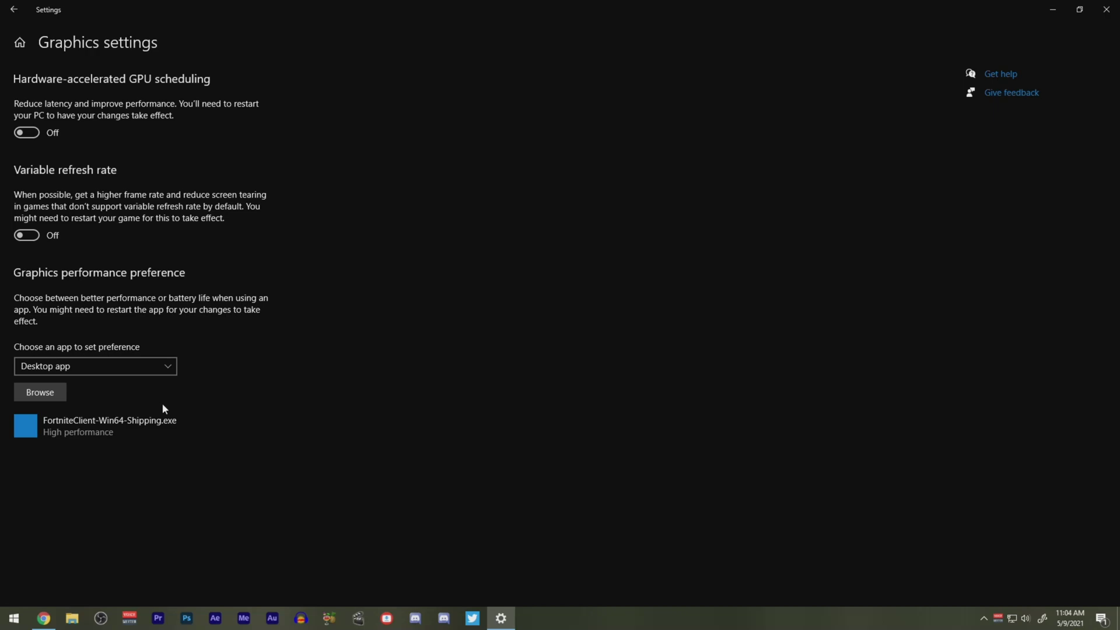
{"action": "left_click", "coordinate": [82, 371]}
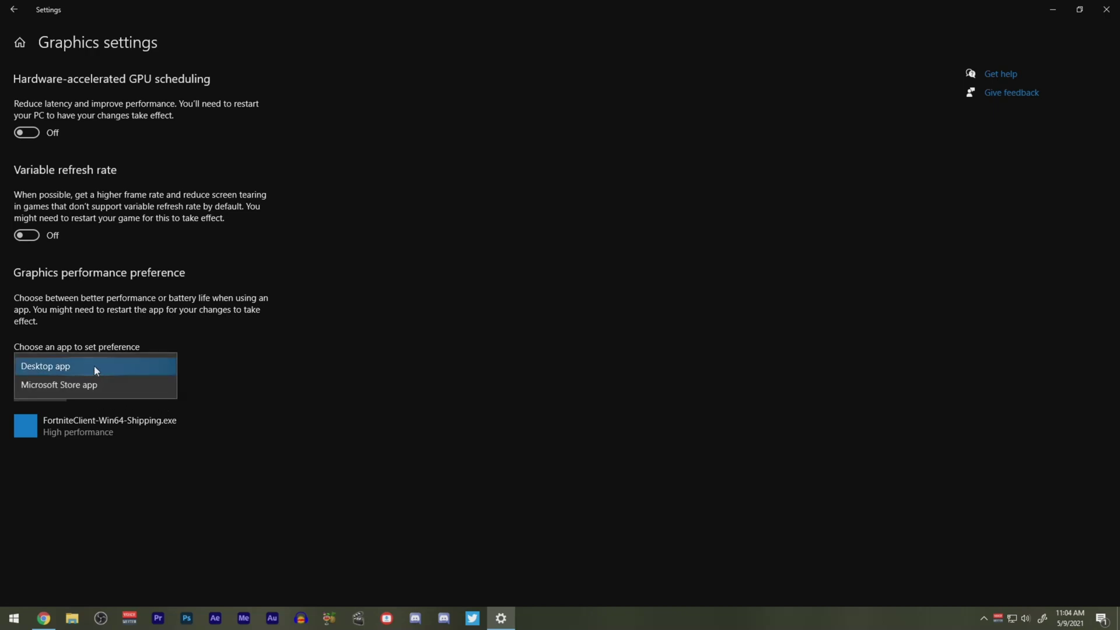
{"action": "left_click", "coordinate": [93, 365]}
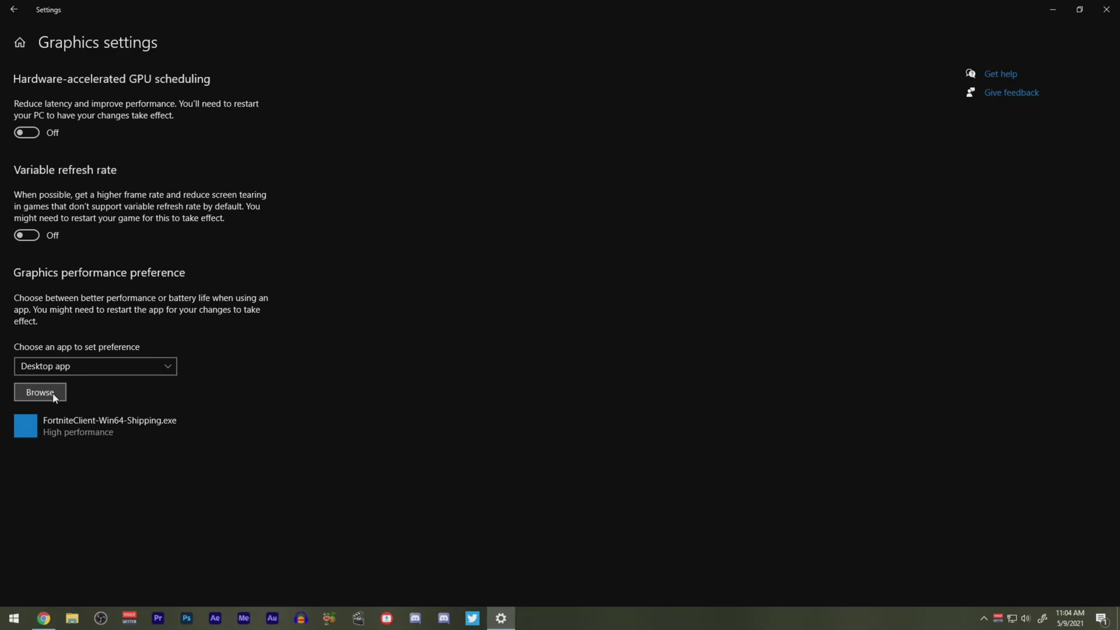
Browse for the desktop app's executable, going to the AppData folder of the user profile on Local Disk (C:)
{"action": "left_click", "coordinate": [53, 396]}
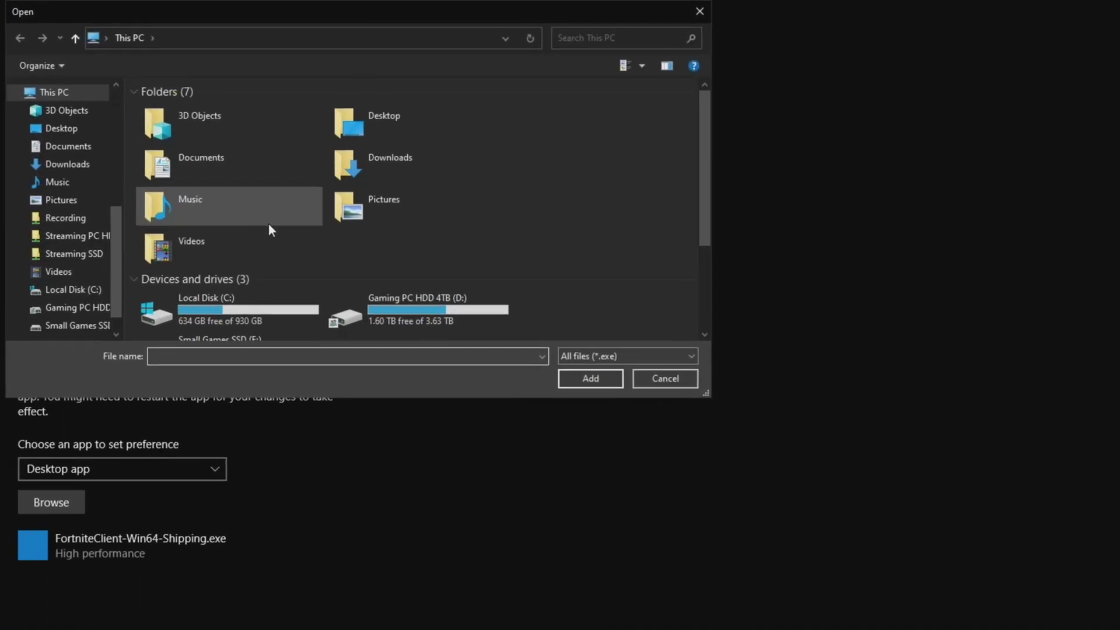
{"action": "scroll", "coordinate": [269, 226], "scroll_direction": "down", "scroll_amount": 3}
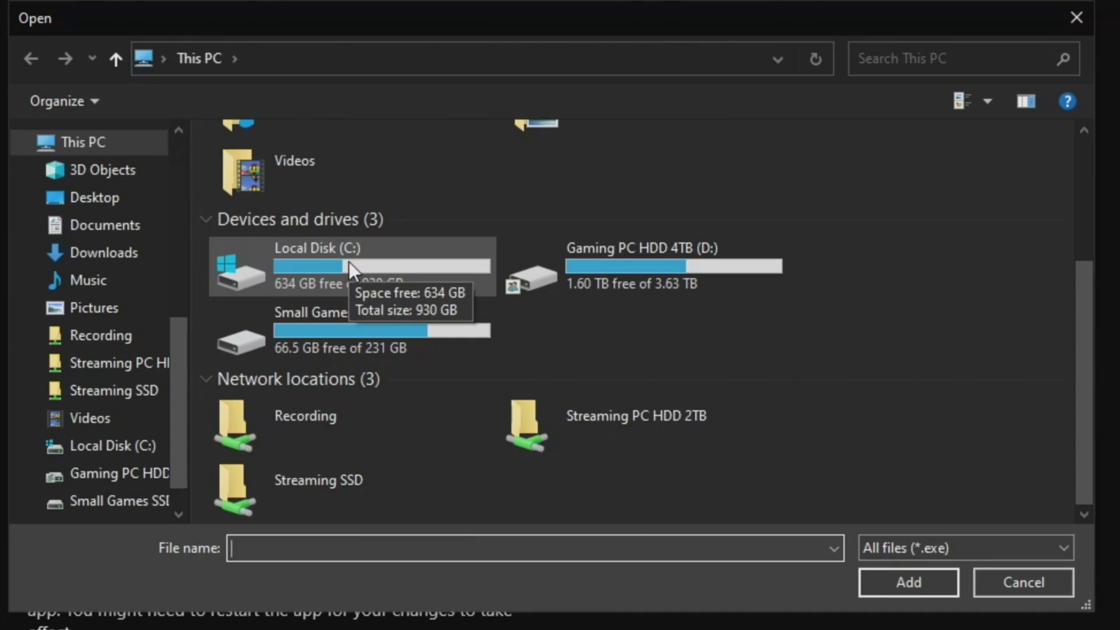
{"action": "double_click", "coordinate": [349, 261]}
{"action": "scroll", "coordinate": [383, 350], "scroll_direction": "down", "scroll_amount": 2}
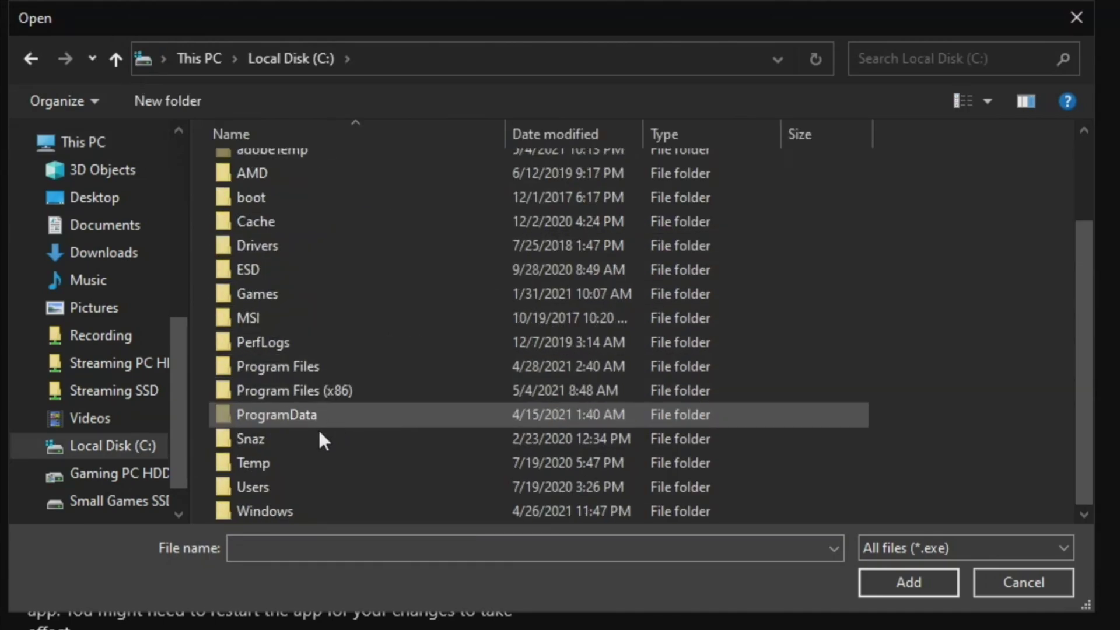
{"action": "double_click", "coordinate": [319, 488]}
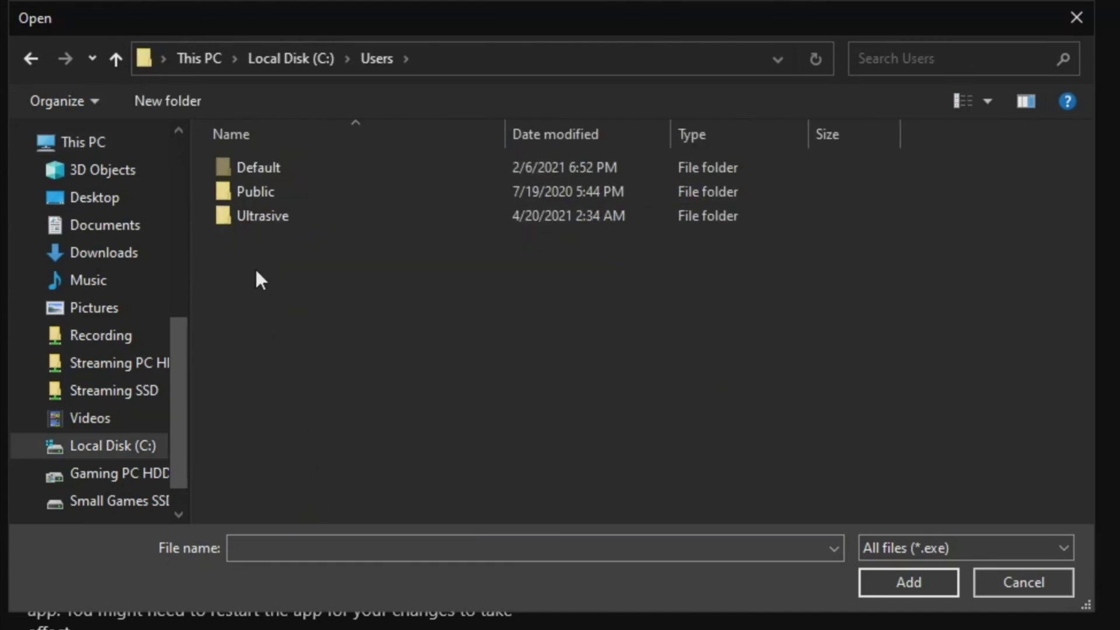
{"action": "double_click", "coordinate": [286, 218]}
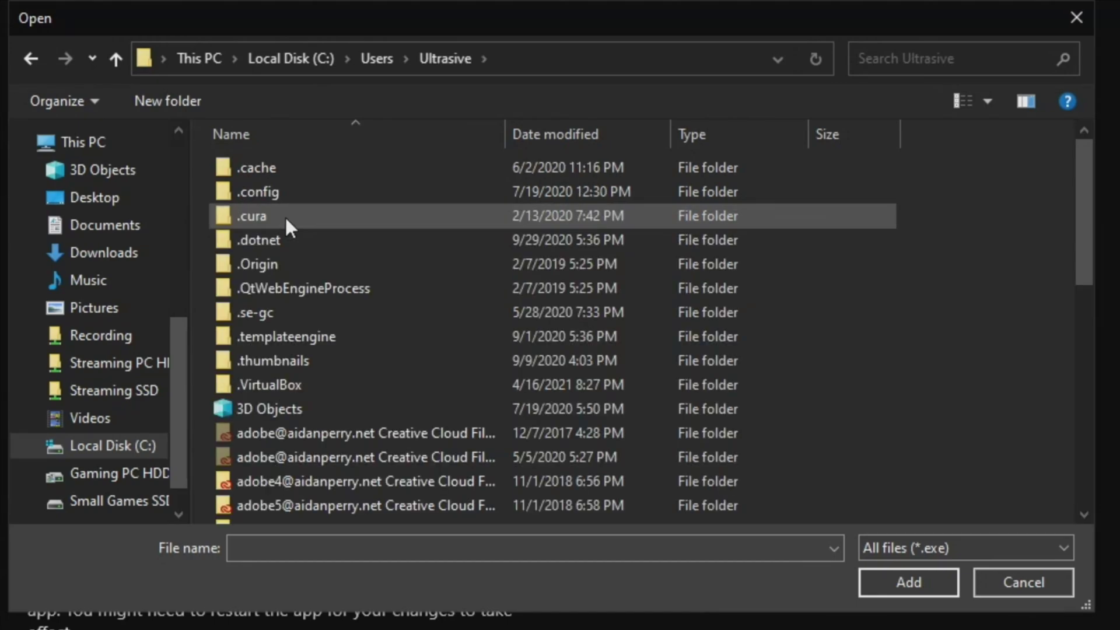
{"action": "scroll", "coordinate": [391, 317], "scroll_direction": "down", "scroll_amount": 8}
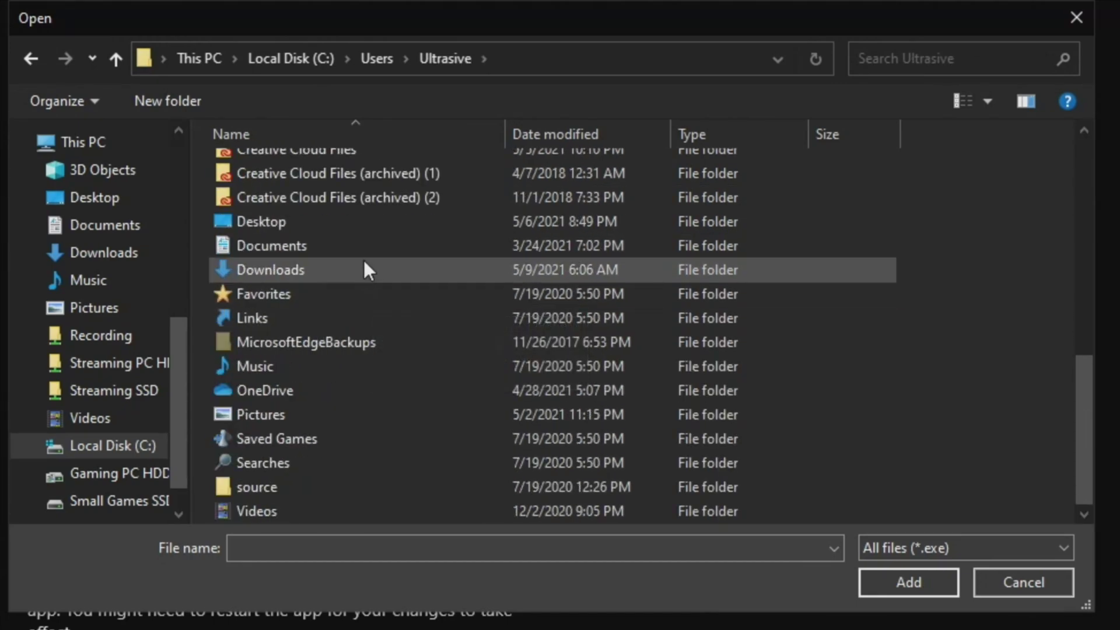
{"action": "scroll", "coordinate": [359, 274], "scroll_direction": "up", "scroll_amount": 2}
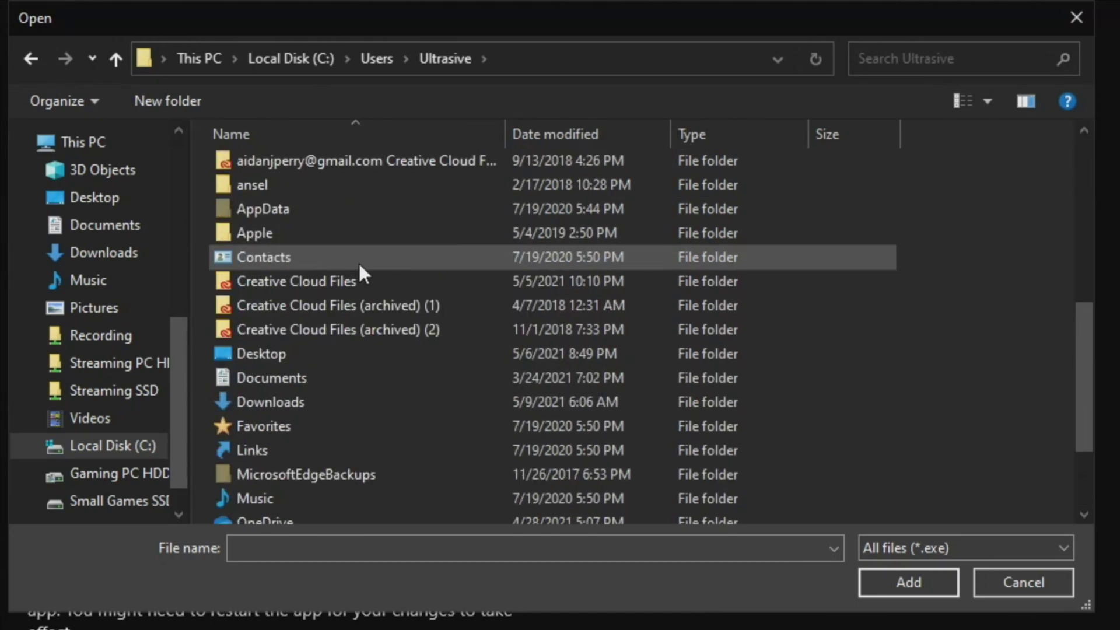
{"action": "left_click", "coordinate": [276, 210]}
{"action": "double_click", "coordinate": [277, 211]}
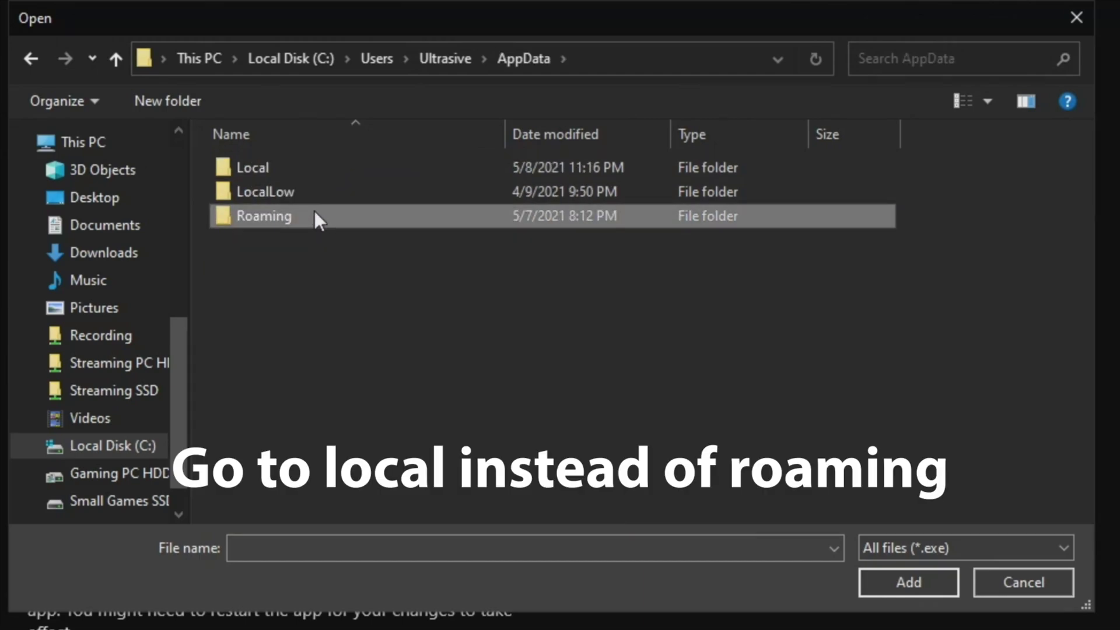
{"action": "double_click", "coordinate": [314, 213]}
{"action": "scroll", "coordinate": [340, 252], "scroll_direction": "down", "scroll_amount": 11}
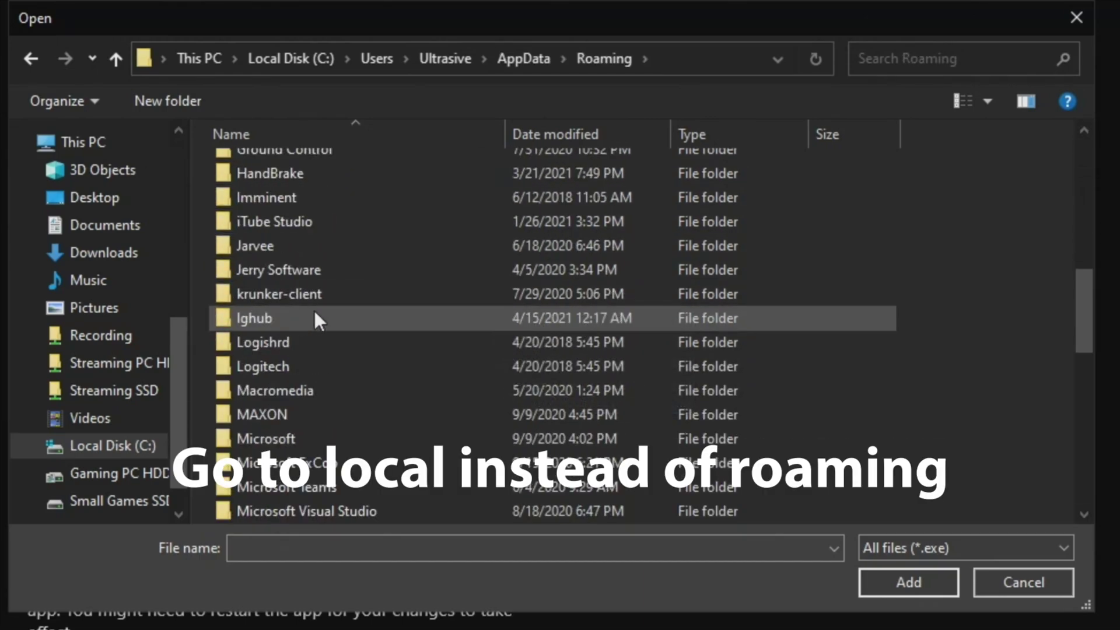
{"action": "scroll", "coordinate": [314, 318], "scroll_direction": "down", "scroll_amount": 4}
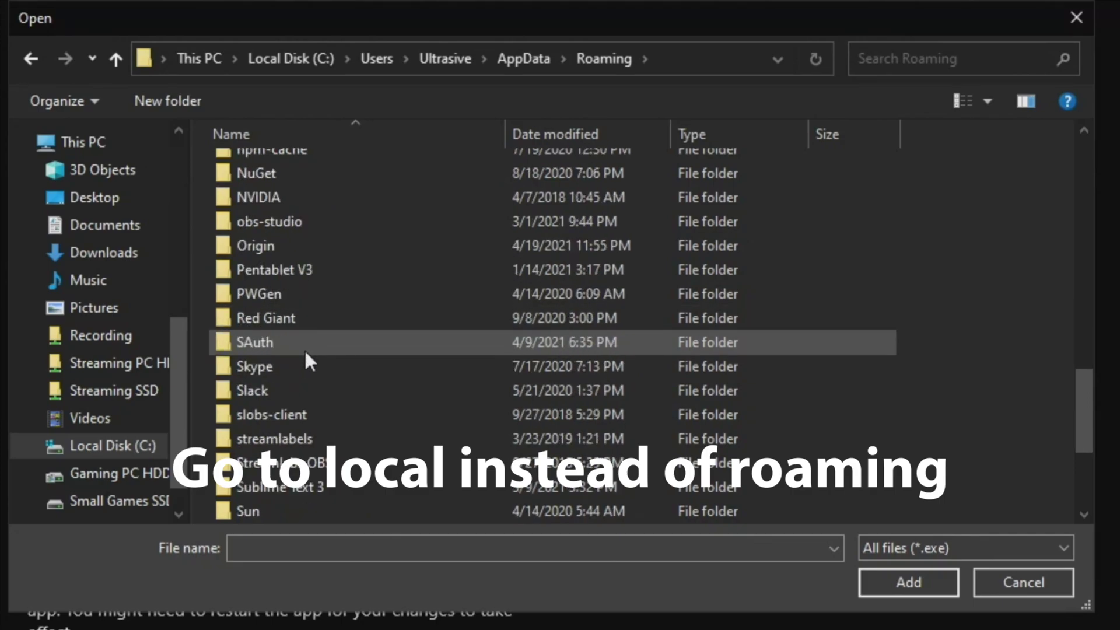
{"action": "key", "text": "alt+Up"}
{"action": "key", "text": "alt+Up"}
{"action": "key", "text": "alt+Up"}
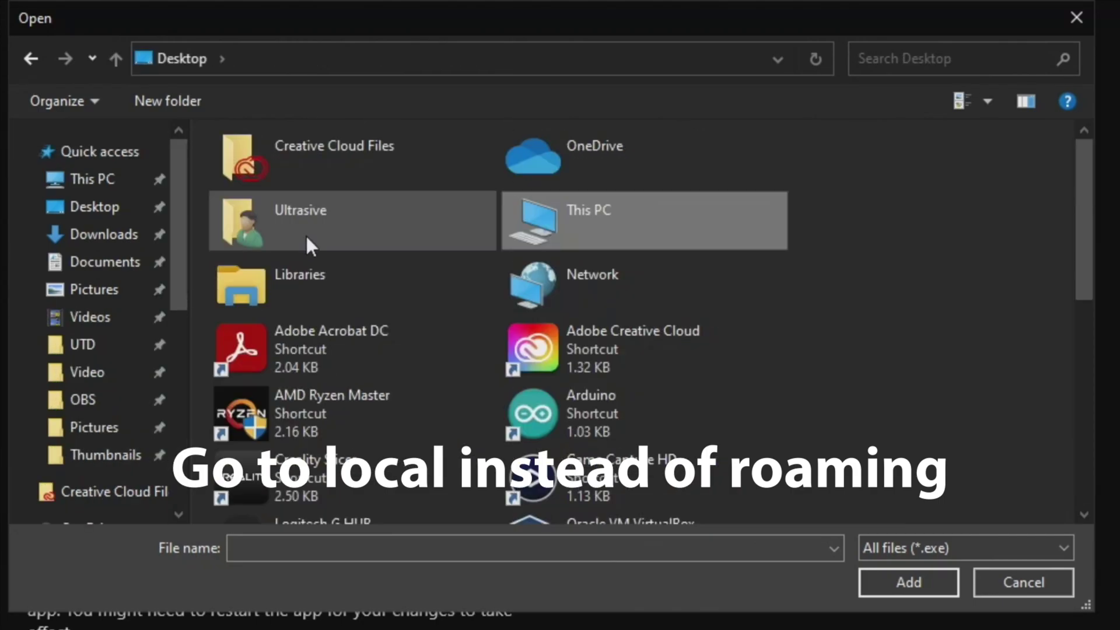
{"action": "key", "text": "Return"}
{"action": "double_click", "coordinate": [380, 327]}
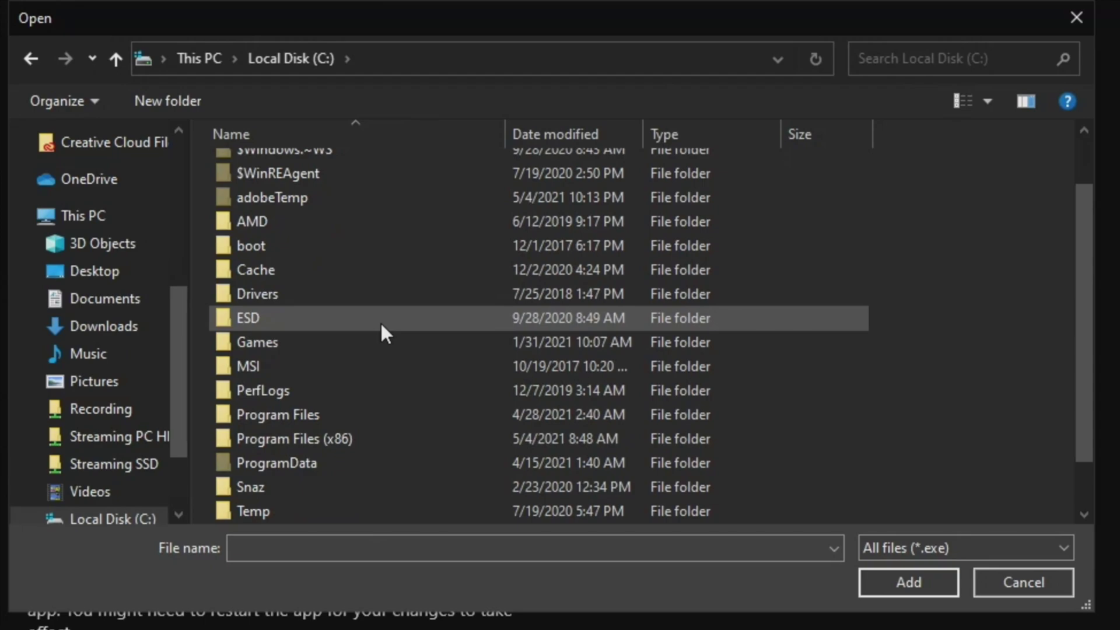
{"action": "scroll", "coordinate": [380, 321], "scroll_direction": "down", "scroll_amount": 1}
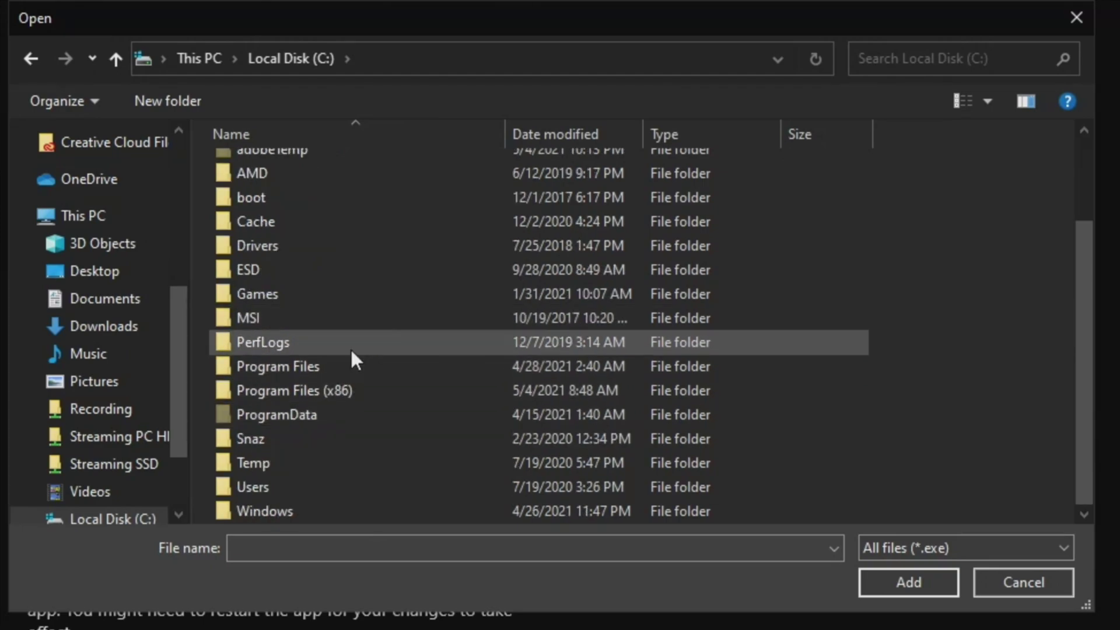
{"action": "key", "text": "alt+Left"}
{"action": "key", "text": "alt+Left"}
{"action": "key", "text": "alt+Left"}
{"action": "key", "text": "alt+Left"}
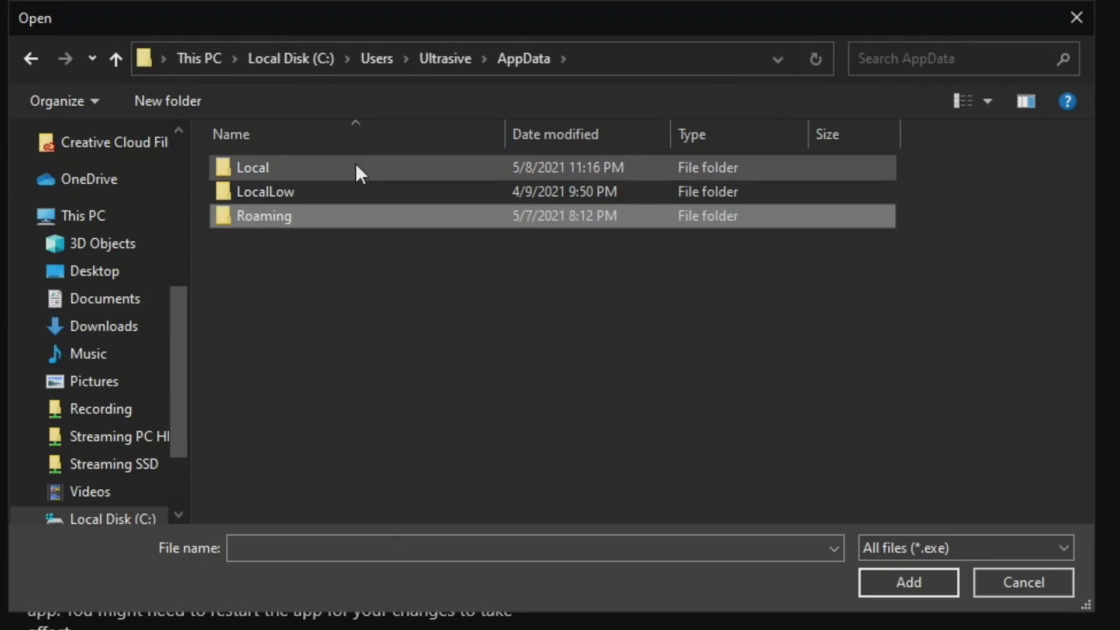
Go from the AppData folder to Local, then Roblox, and open its Versions folder in the file browser
{"action": "double_click", "coordinate": [355, 169]}
{"action": "scroll", "coordinate": [416, 318], "scroll_direction": "down", "scroll_amount": 3}
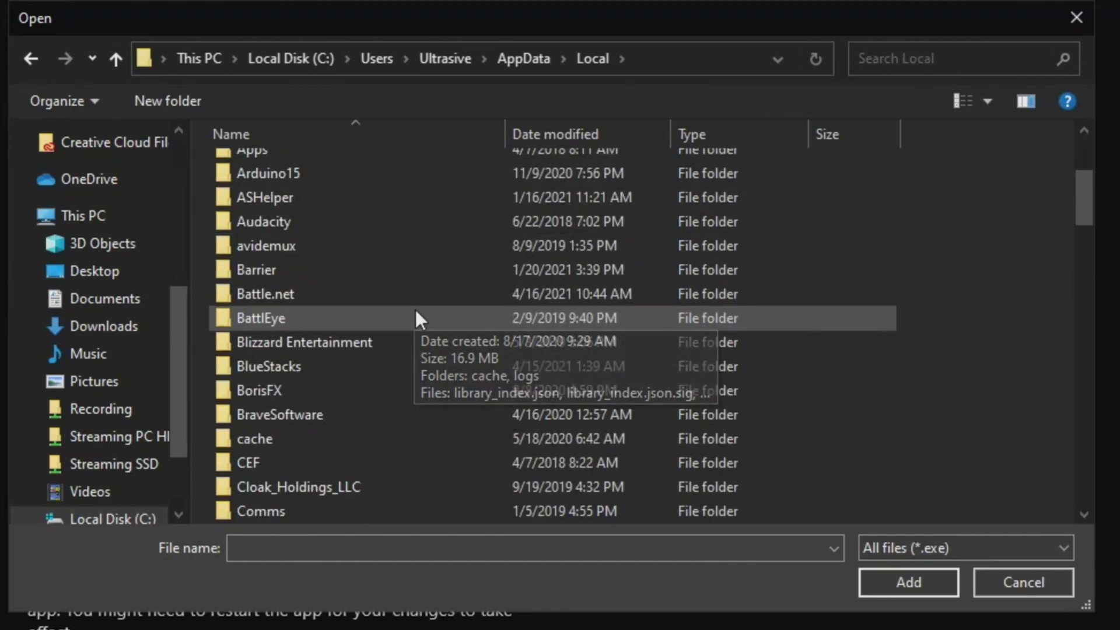
{"action": "scroll", "coordinate": [416, 318], "scroll_direction": "down", "scroll_amount": 8}
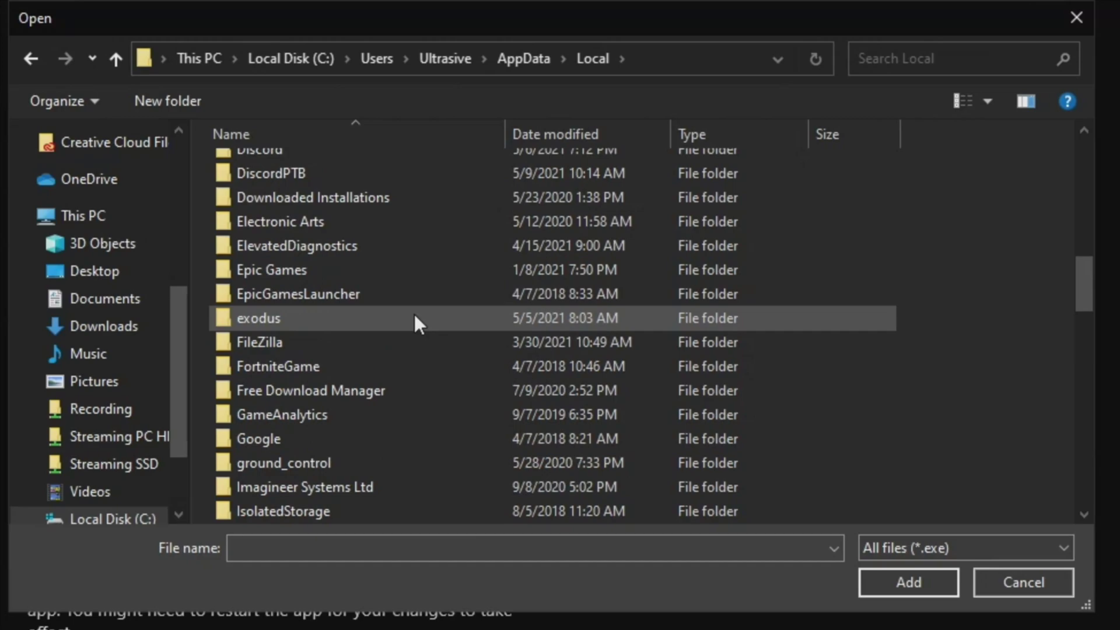
{"action": "scroll", "coordinate": [414, 318], "scroll_direction": "down", "scroll_amount": 8}
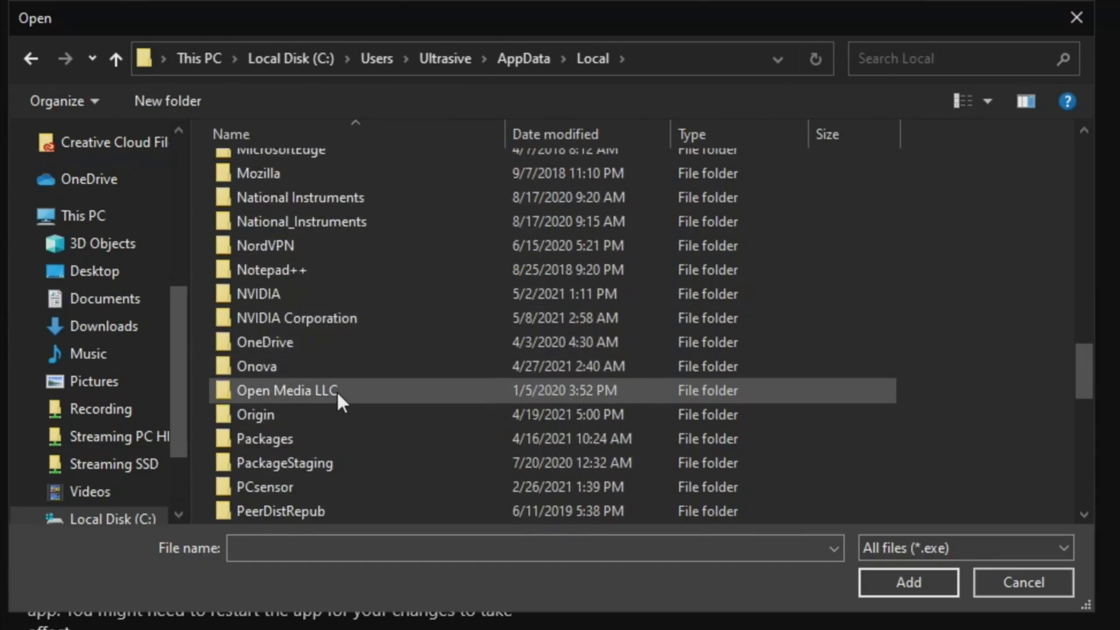
{"action": "scroll", "coordinate": [337, 392], "scroll_direction": "down", "scroll_amount": 3}
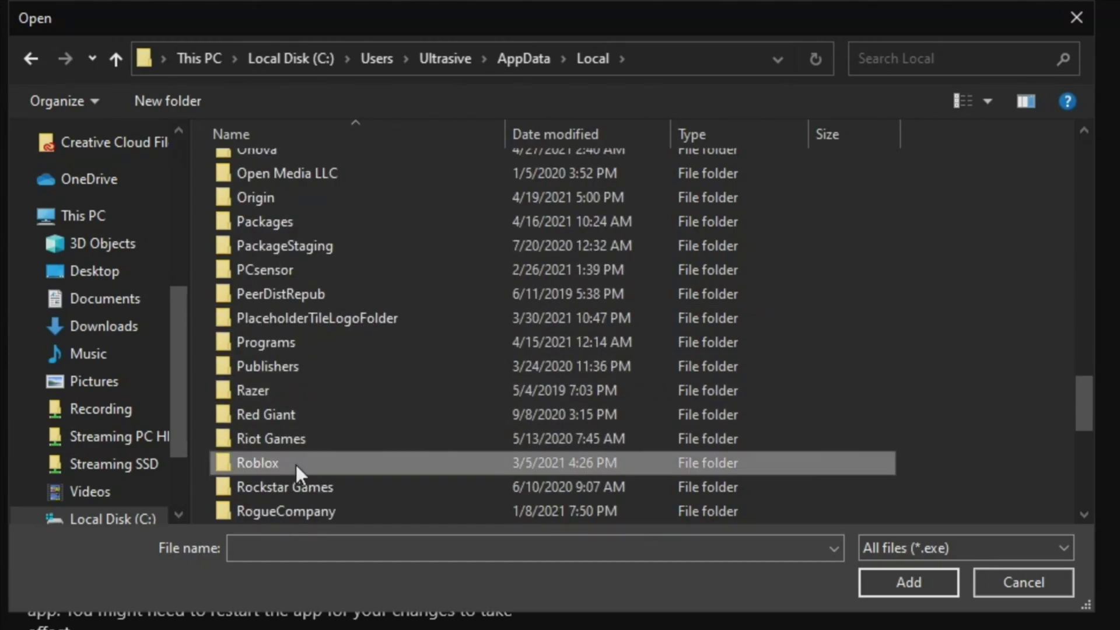
{"action": "double_click", "coordinate": [296, 464]}
{"action": "double_click", "coordinate": [299, 384]}
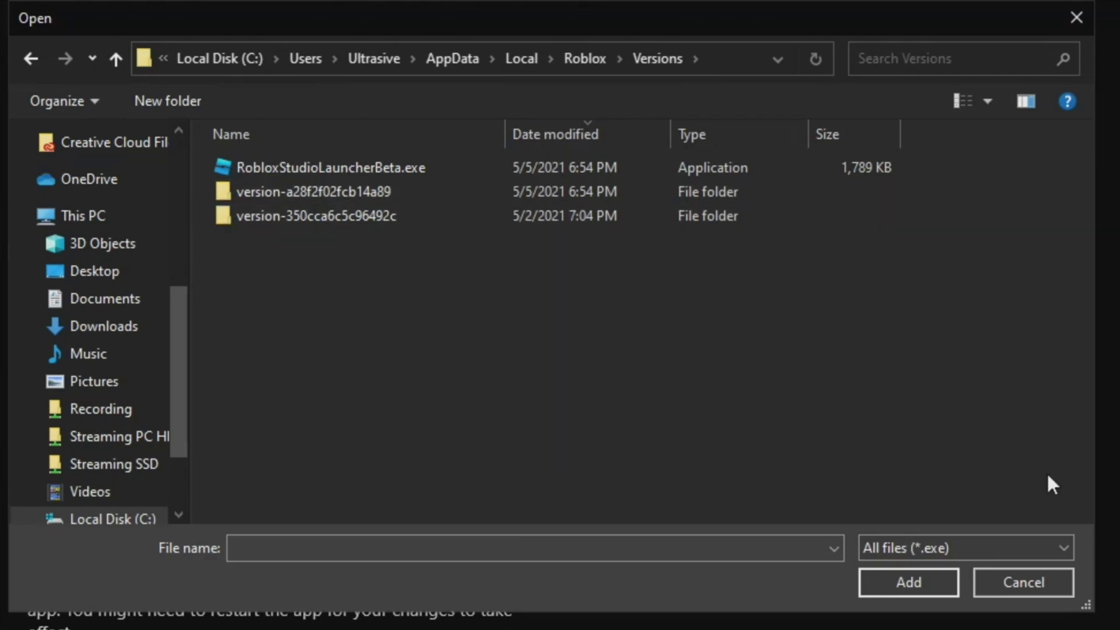
Add RobloxPlayerLauncher.exe from the version-a28f2f02fcb14a89 folder to the graphics performance preference list
{"action": "double_click", "coordinate": [326, 191]}
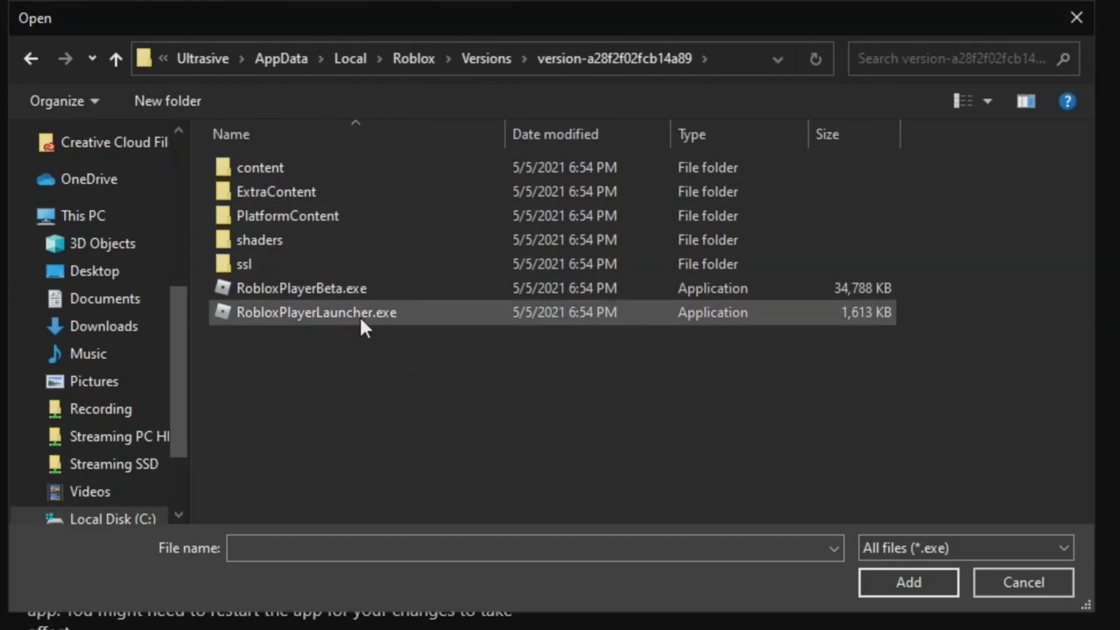
{"action": "left_click", "coordinate": [340, 317]}
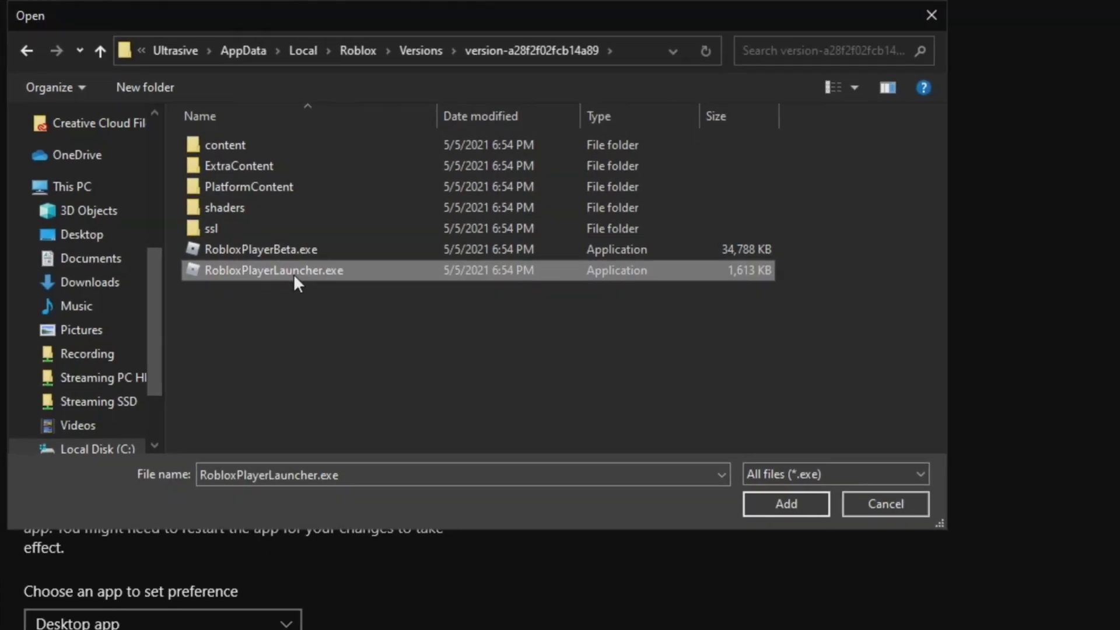
{"action": "left_click", "coordinate": [786, 504]}
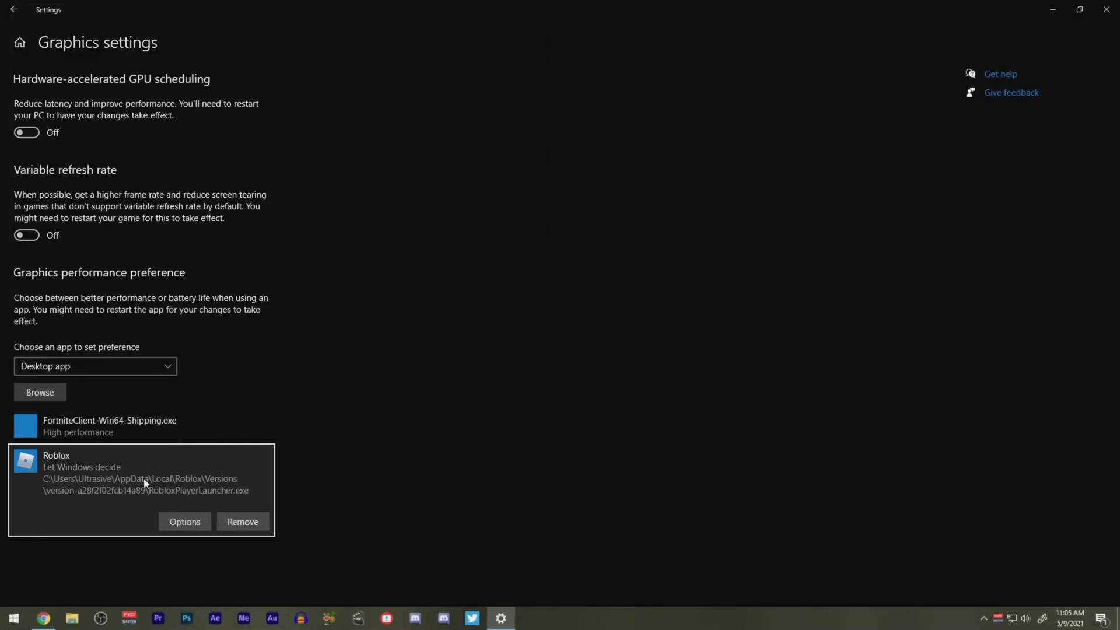
Set the graphics preference of the Roblox entry to High performance and save it
{"action": "left_click", "coordinate": [175, 523]}
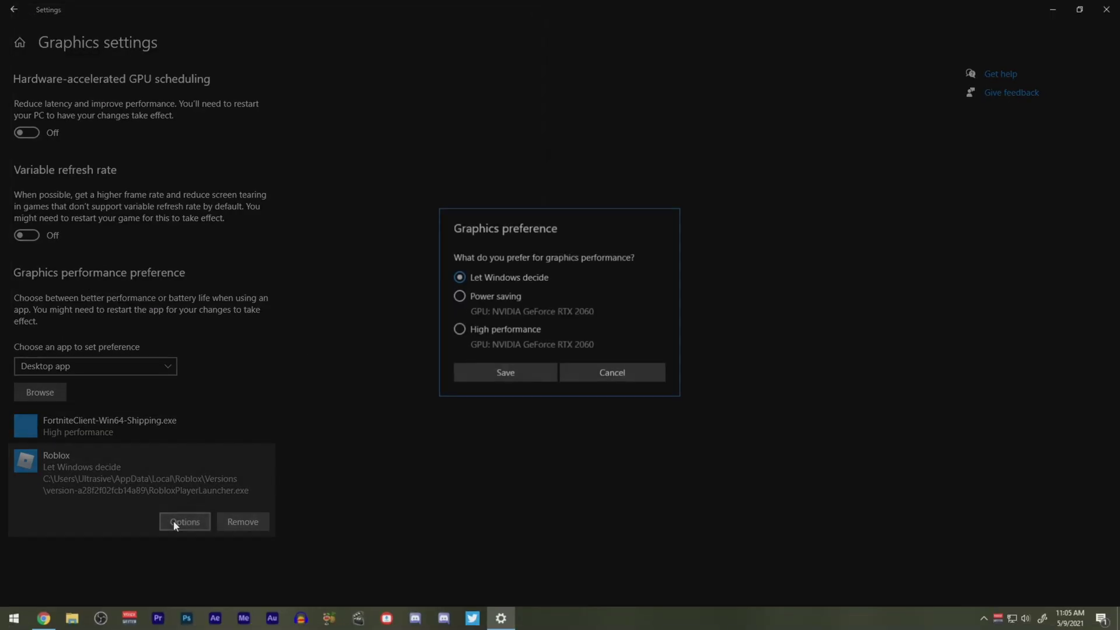
{"action": "left_click", "coordinate": [458, 331]}
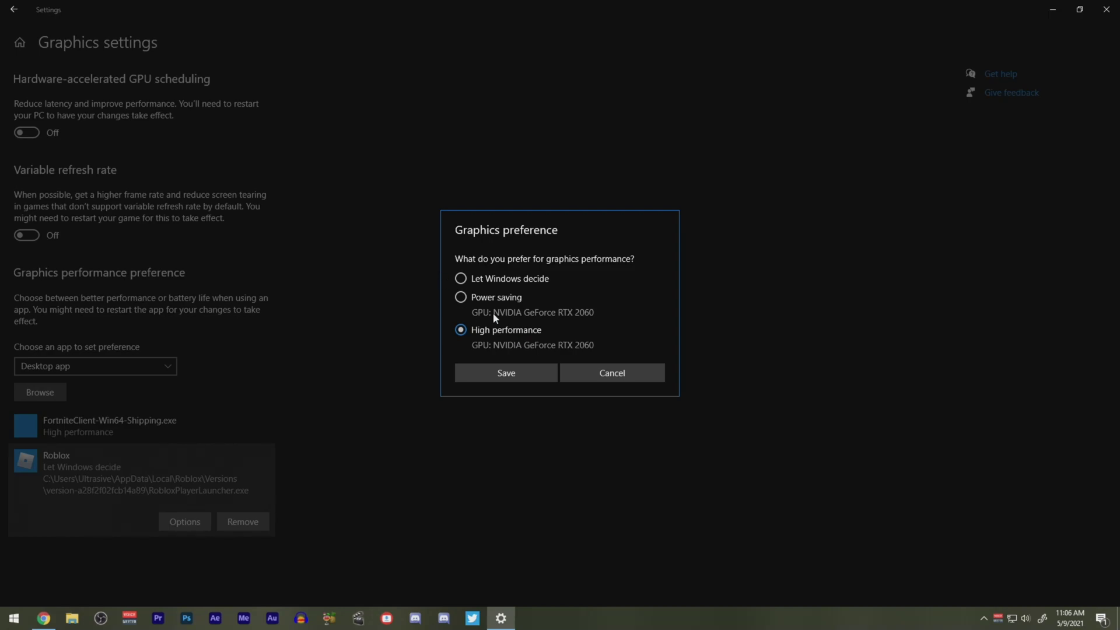
{"action": "left_click", "coordinate": [536, 374]}
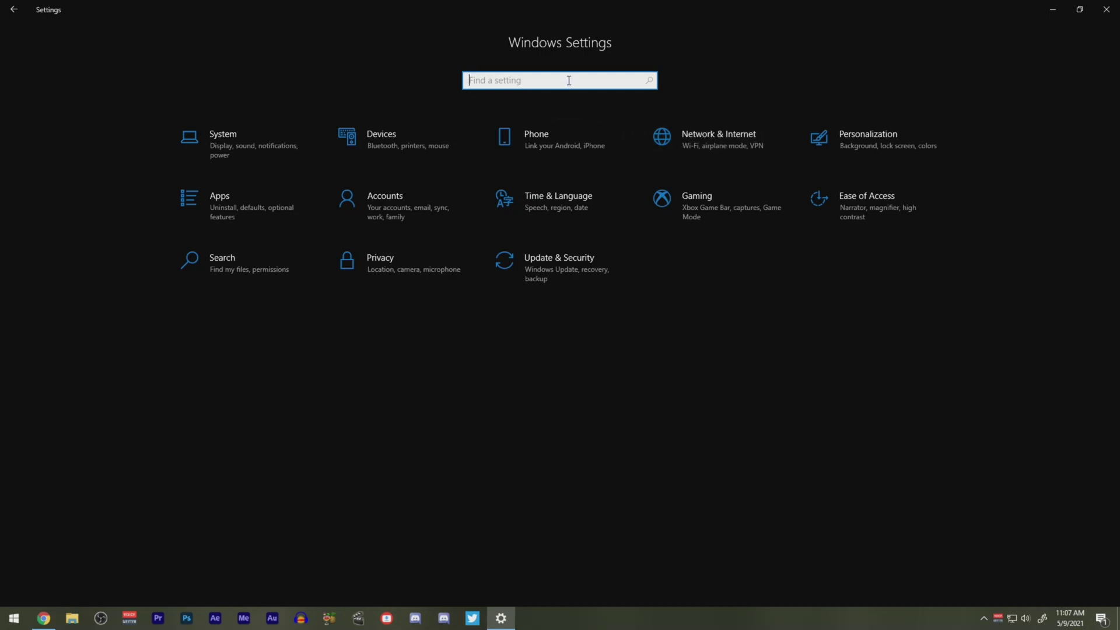
Search Windows Settings for "power", and in the additional power settings choose the High performance power plan, closing Power Options when done
{"action": "type", "text": "power"}
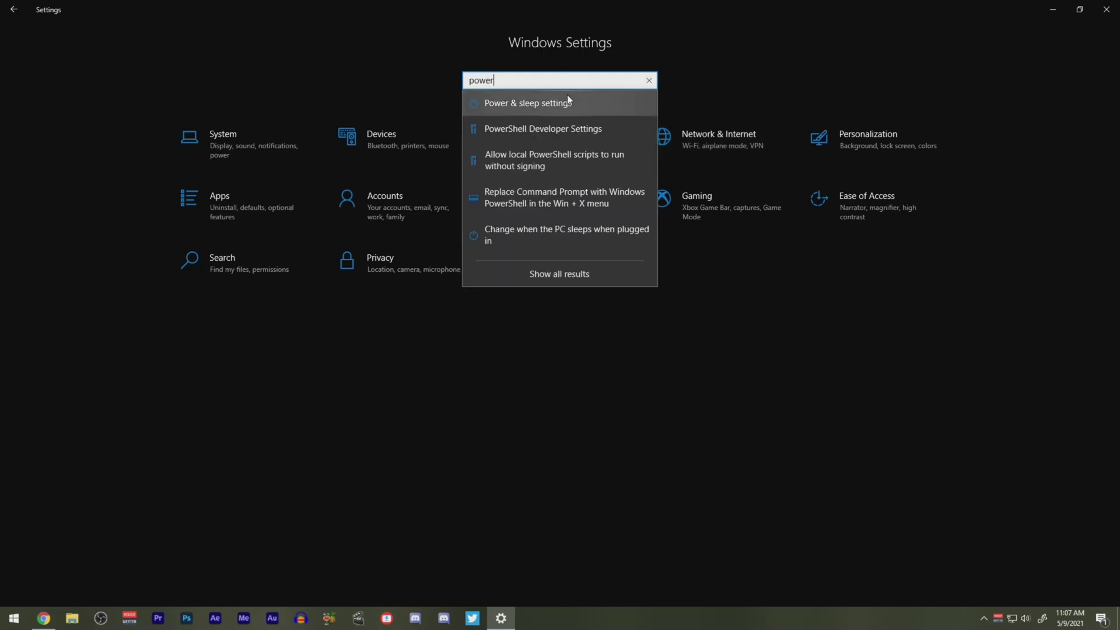
{"action": "left_click", "coordinate": [562, 103]}
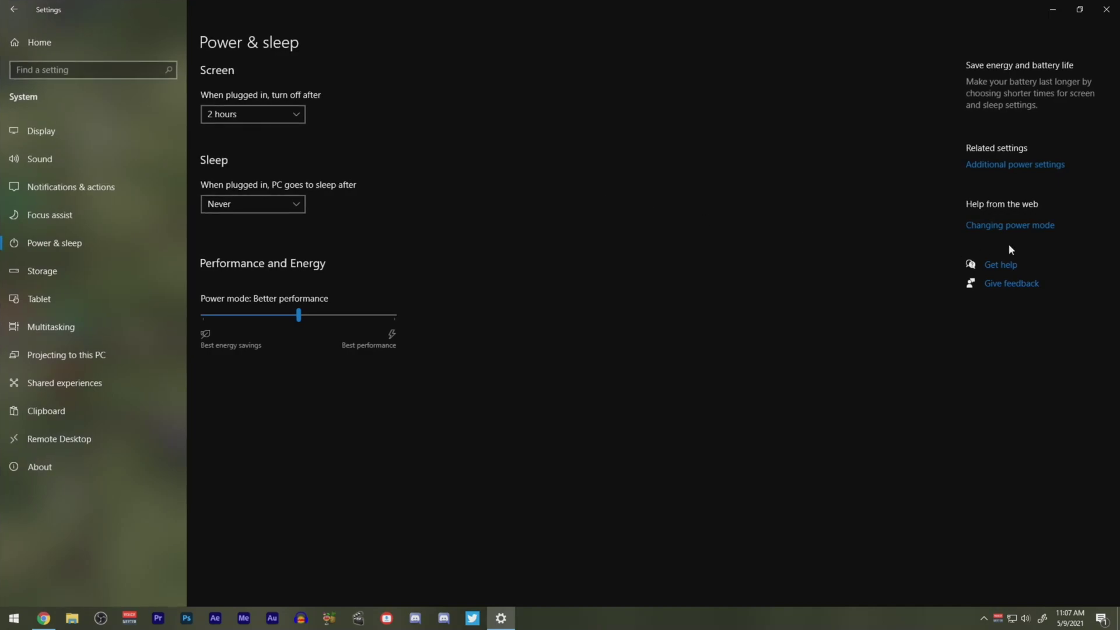
{"action": "left_click", "coordinate": [1042, 169]}
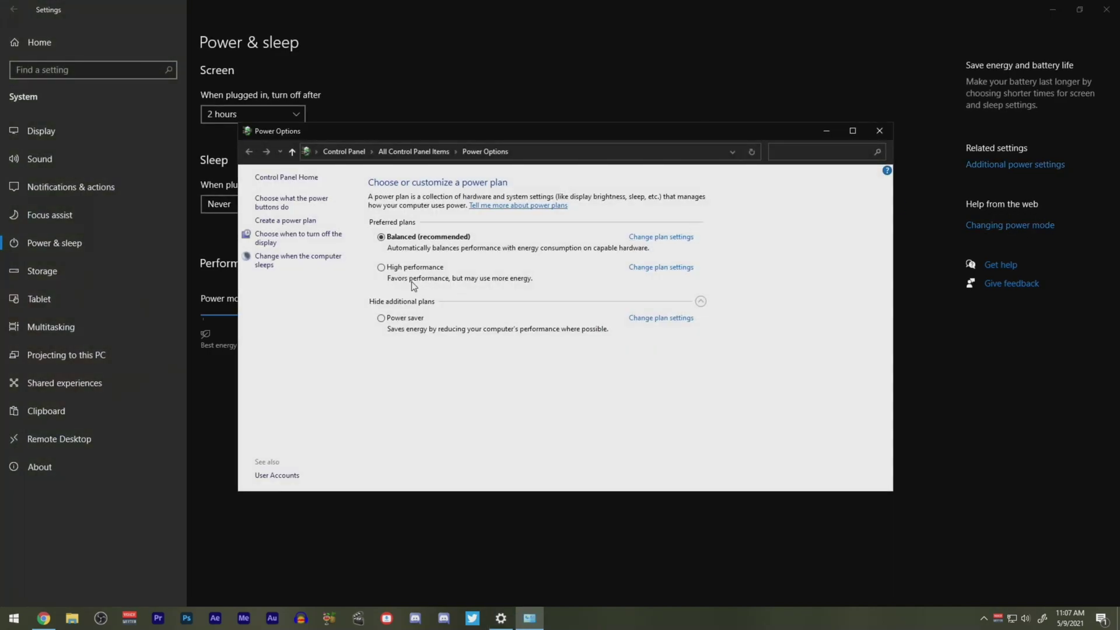
{"action": "left_click", "coordinate": [398, 272]}
{"action": "left_click", "coordinate": [879, 130]}
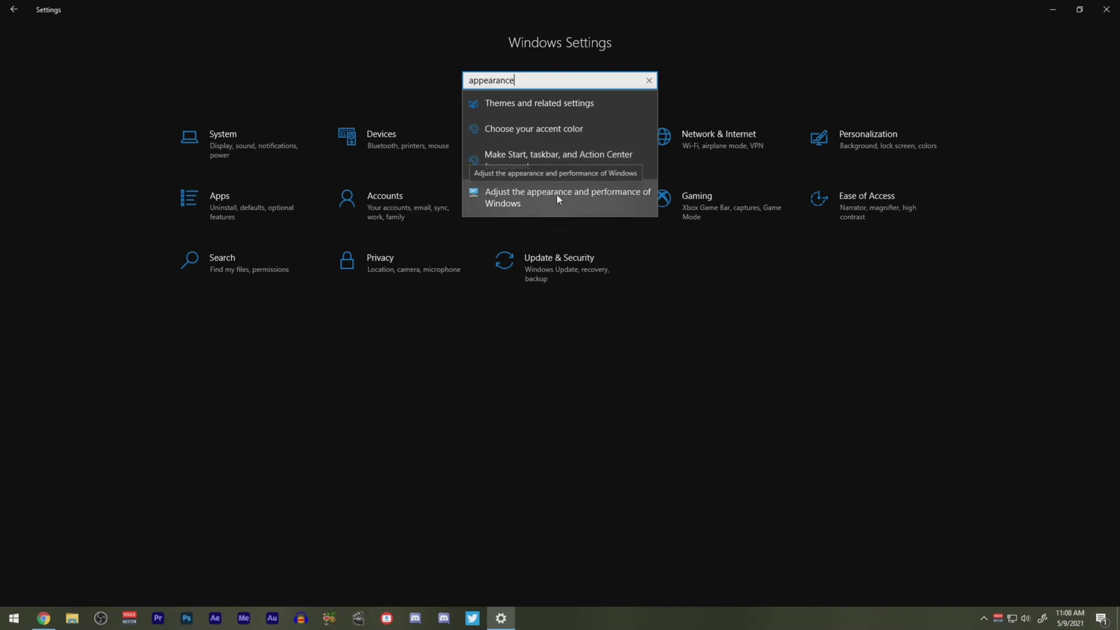
Open the options for adjusting the appearance and performance of Windows, and apply Adjust for best performance to the visual effects
{"action": "left_click", "coordinate": [526, 197]}
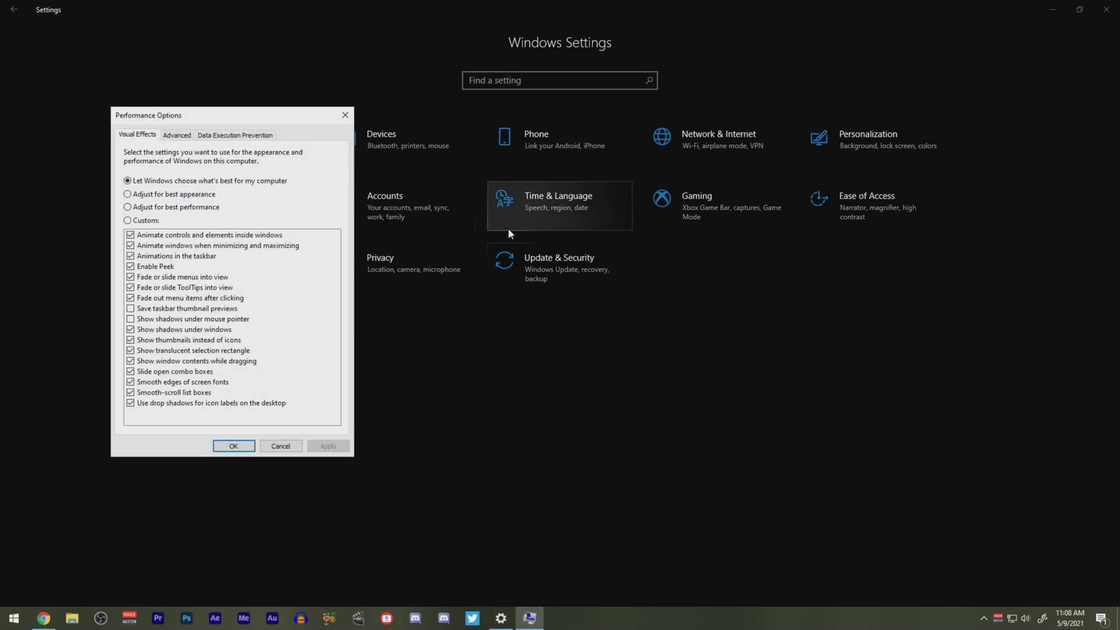
{"action": "left_click", "coordinate": [141, 209]}
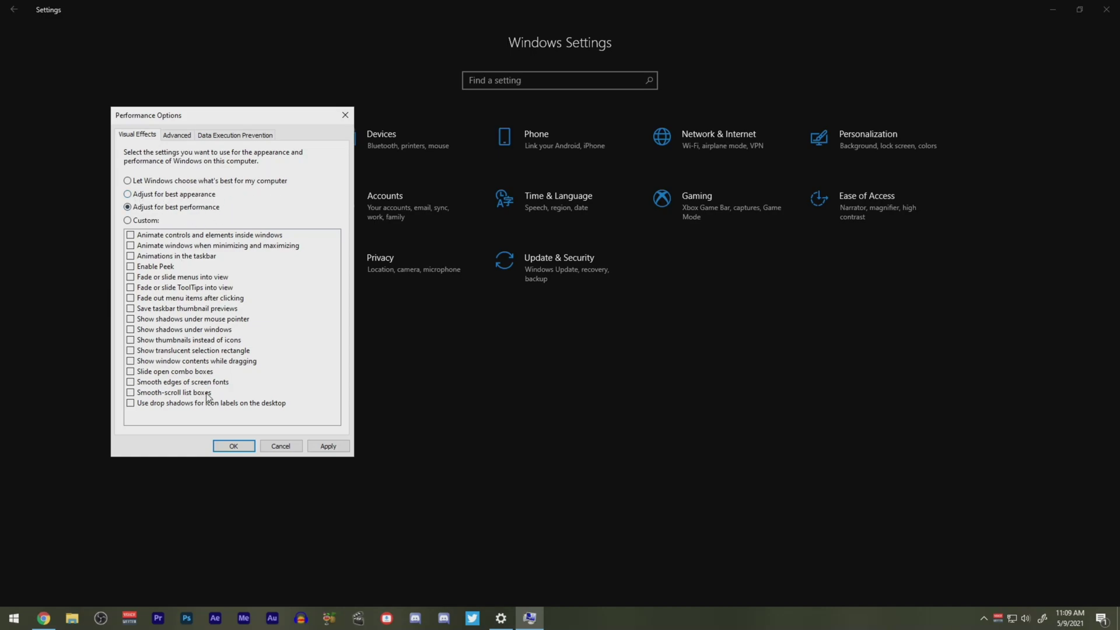
{"action": "left_click", "coordinate": [329, 446]}
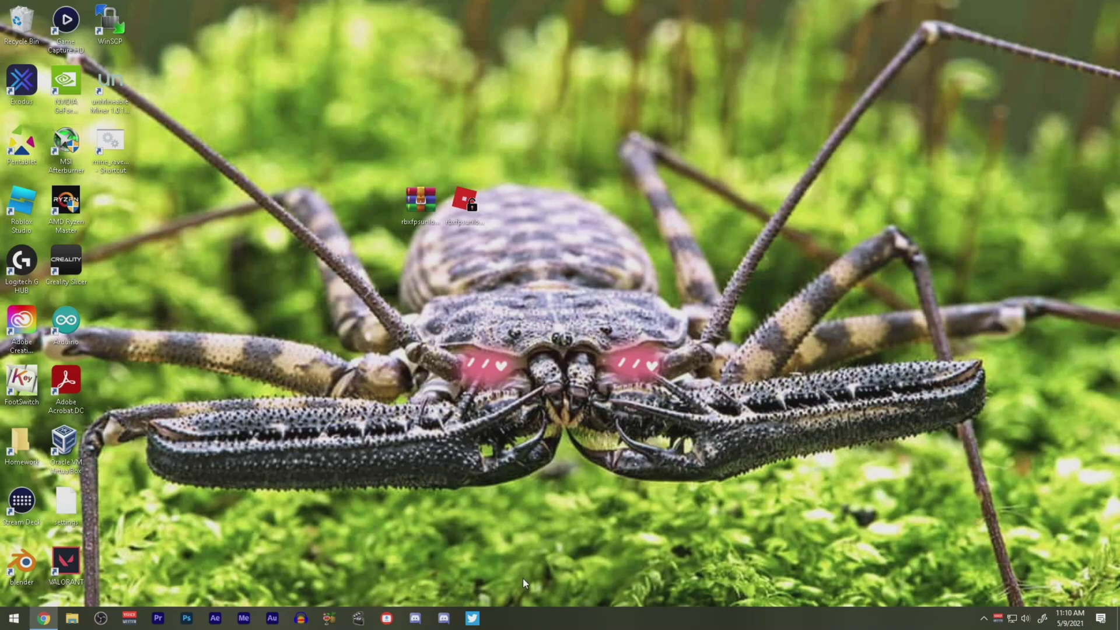
In Task Manager, examine the running processes sorted by CPU usage and the hardware performance graphs, then close it
{"action": "right_click", "coordinate": [593, 619]}
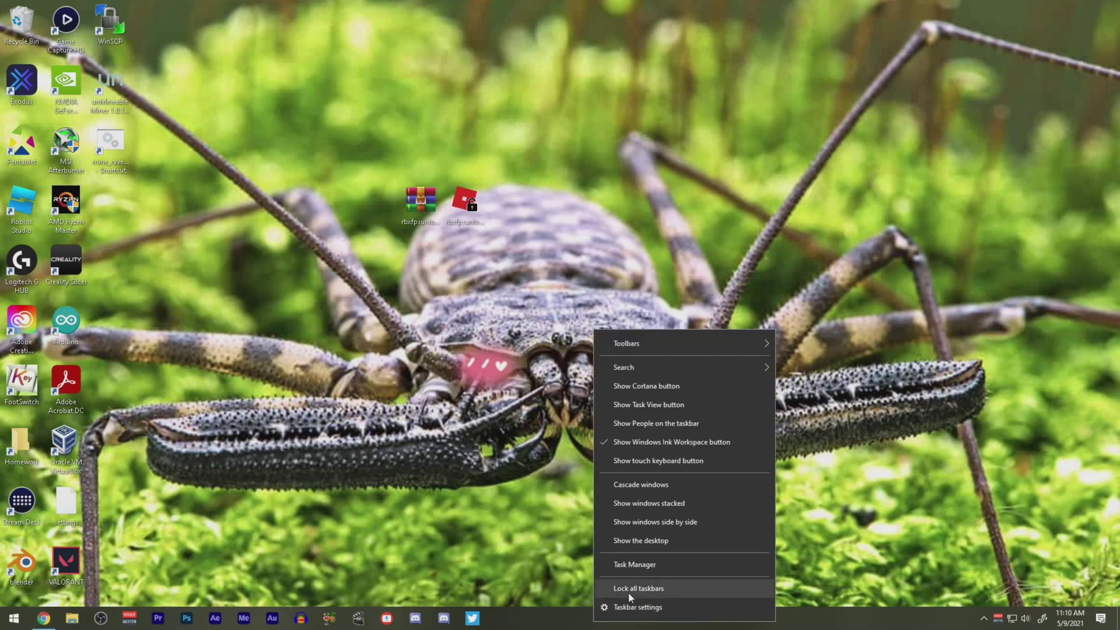
{"action": "left_click", "coordinate": [644, 566]}
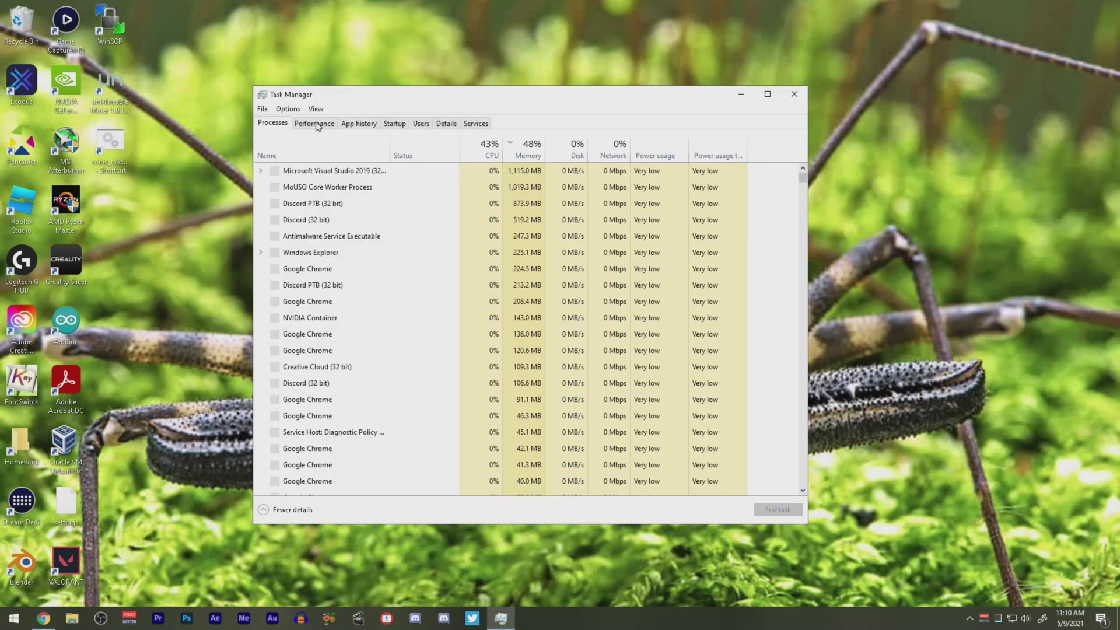
{"action": "left_click", "coordinate": [315, 124]}
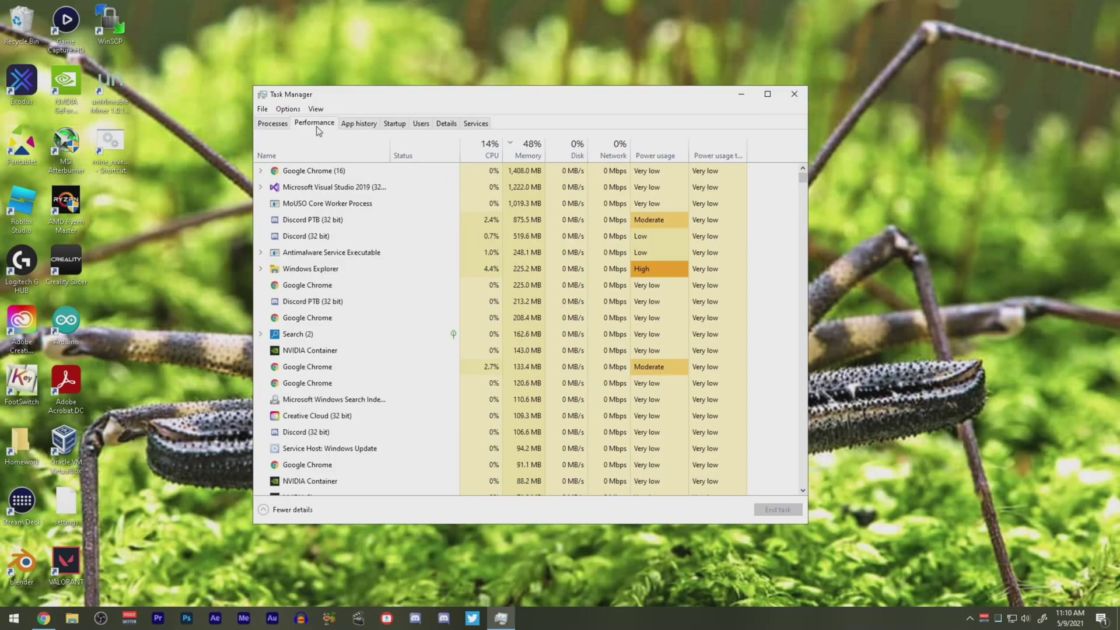
{"action": "left_click", "coordinate": [283, 122]}
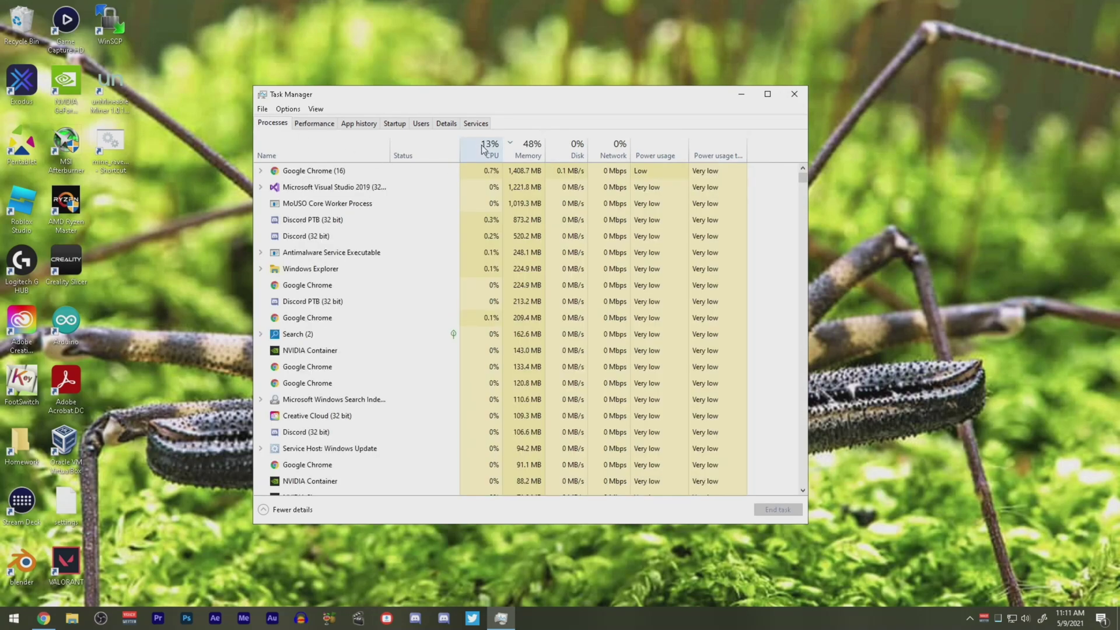
{"action": "left_click", "coordinate": [484, 151]}
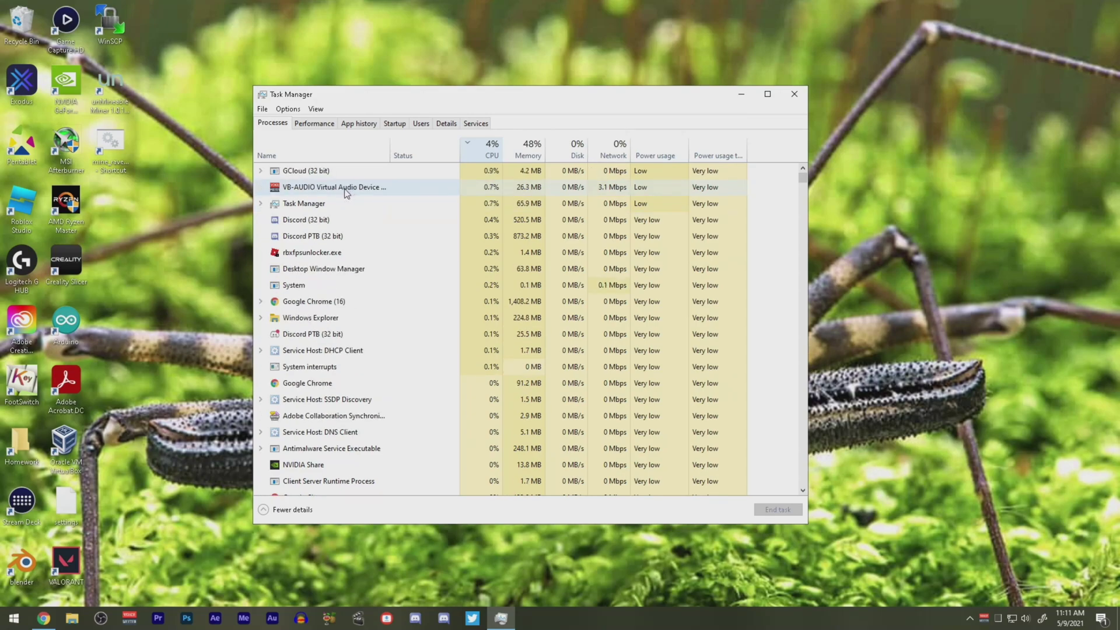
{"action": "left_click", "coordinate": [318, 127]}
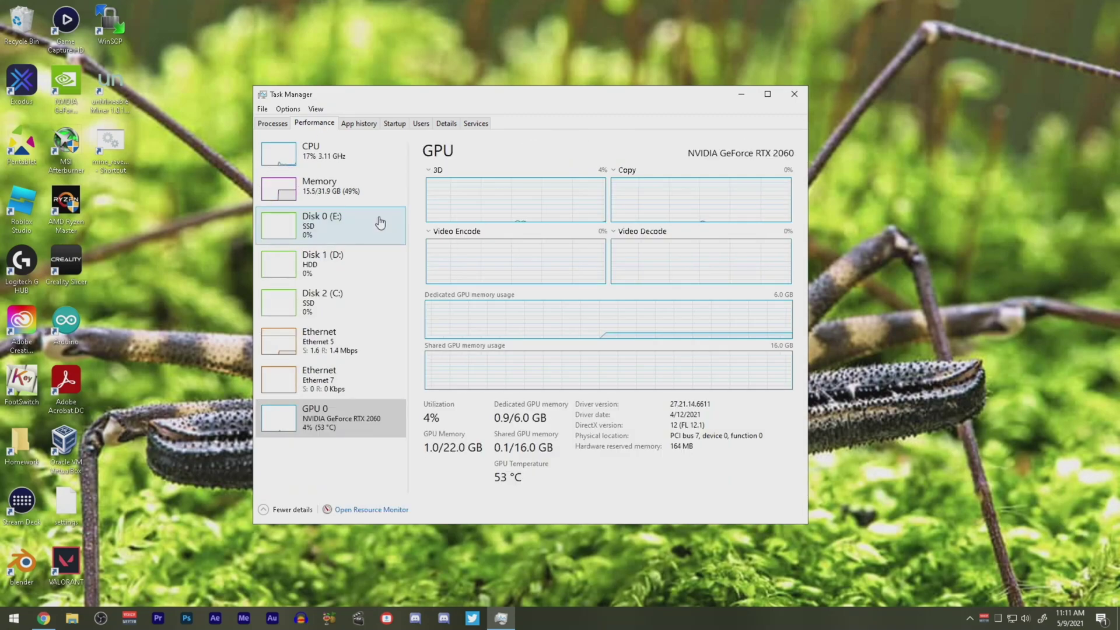
{"action": "key", "text": "alt+F4"}
Open Windows Security and go to its Virus & threat protection page
{"action": "left_click", "coordinate": [983, 618]}
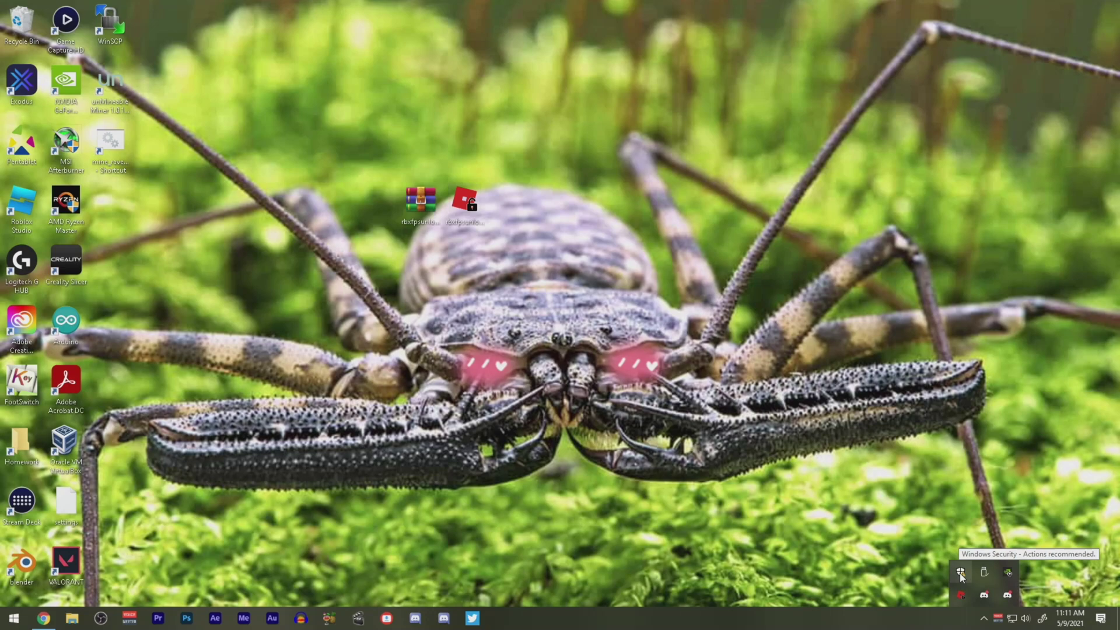
{"action": "left_click", "coordinate": [951, 611]}
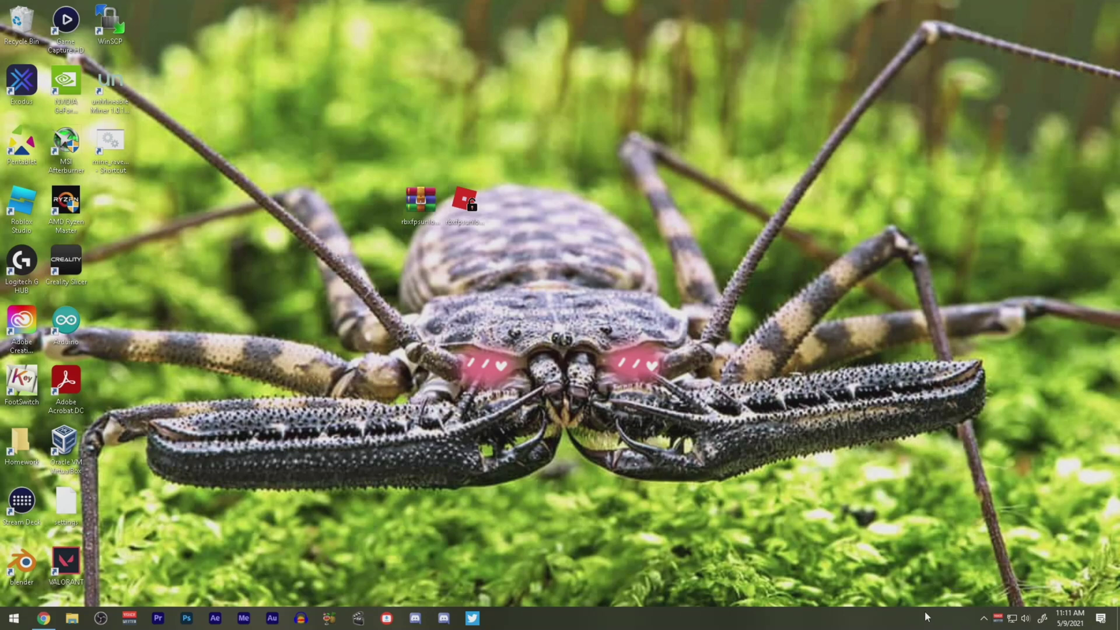
{"action": "left_click", "coordinate": [983, 618]}
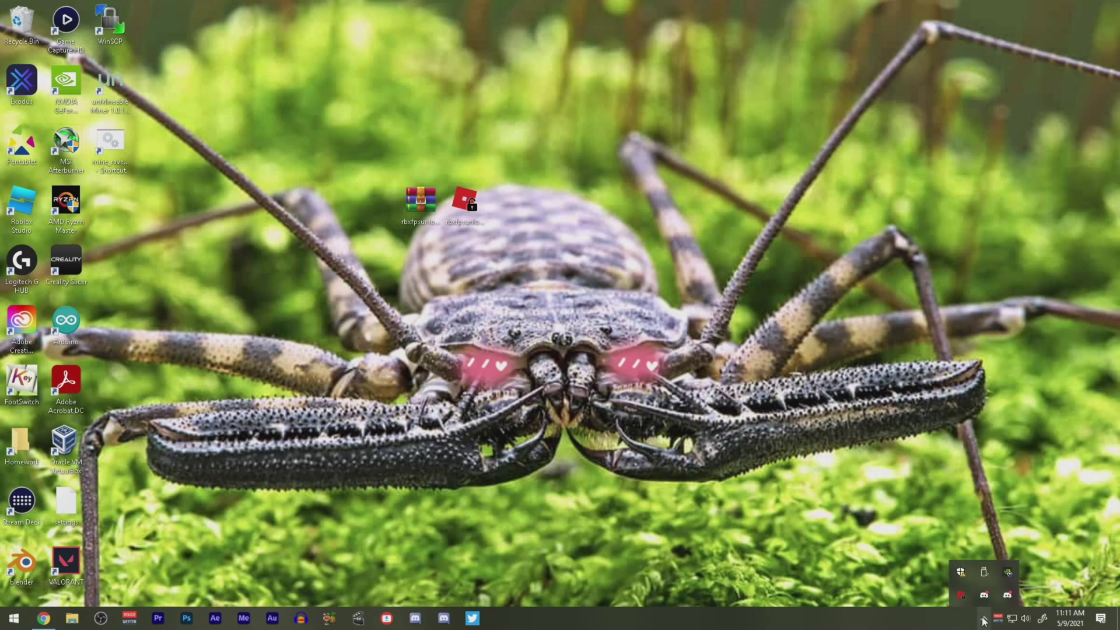
{"action": "left_click", "coordinate": [959, 574]}
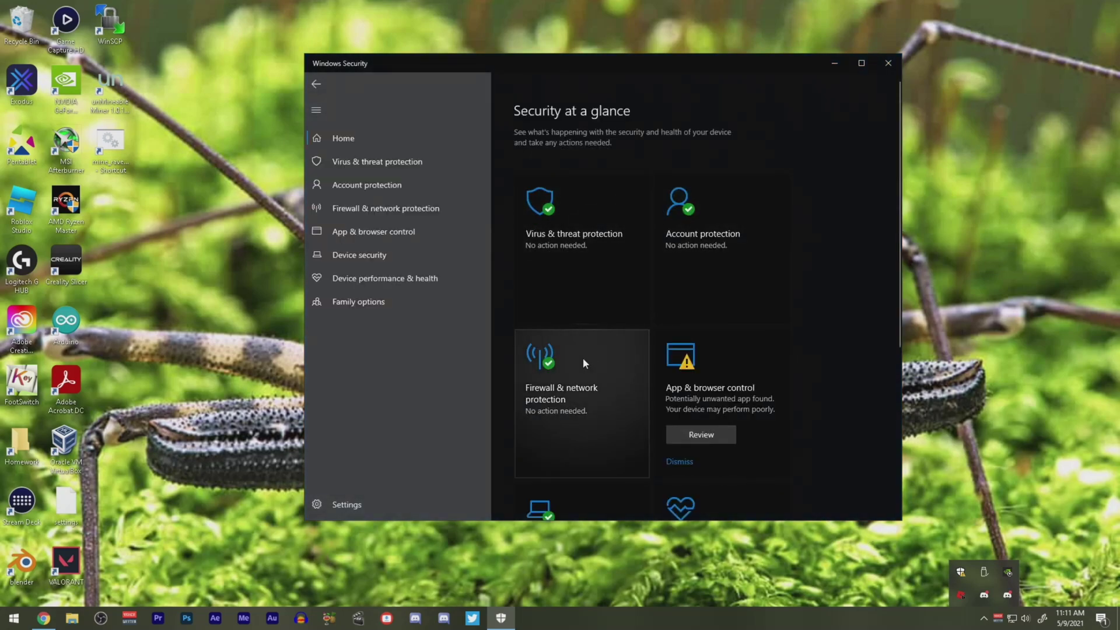
{"action": "left_click", "coordinate": [589, 255]}
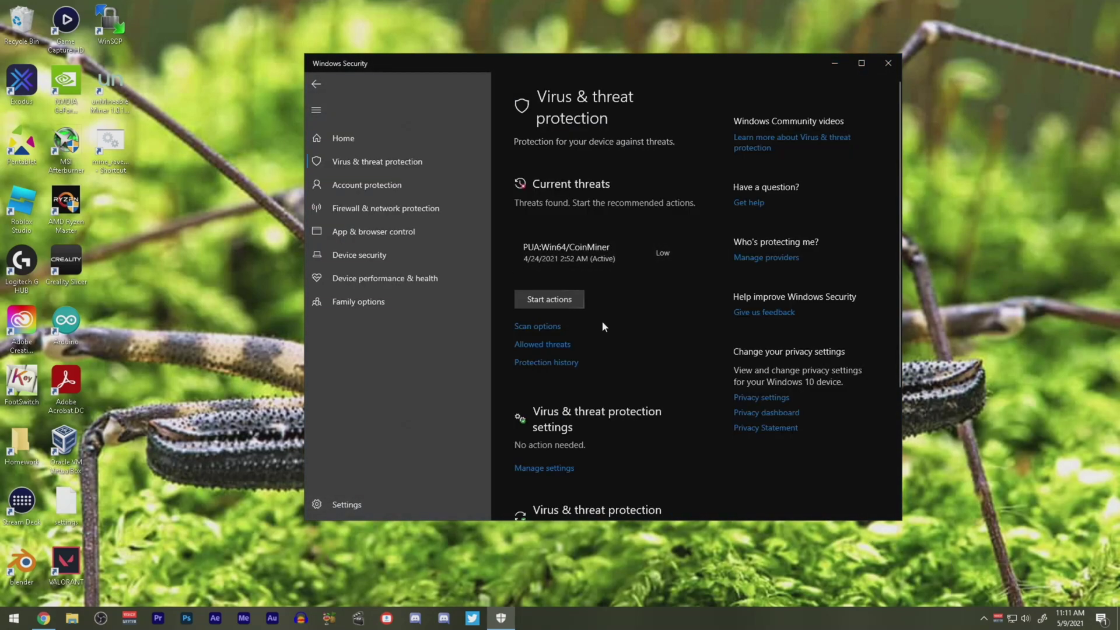
Open the Virus & threat protection settings and examine the real-time and cloud-delivered protection options
{"action": "scroll", "coordinate": [607, 321], "scroll_direction": "down", "scroll_amount": 2}
{"action": "scroll", "coordinate": [606, 322], "scroll_direction": "down", "scroll_amount": 1}
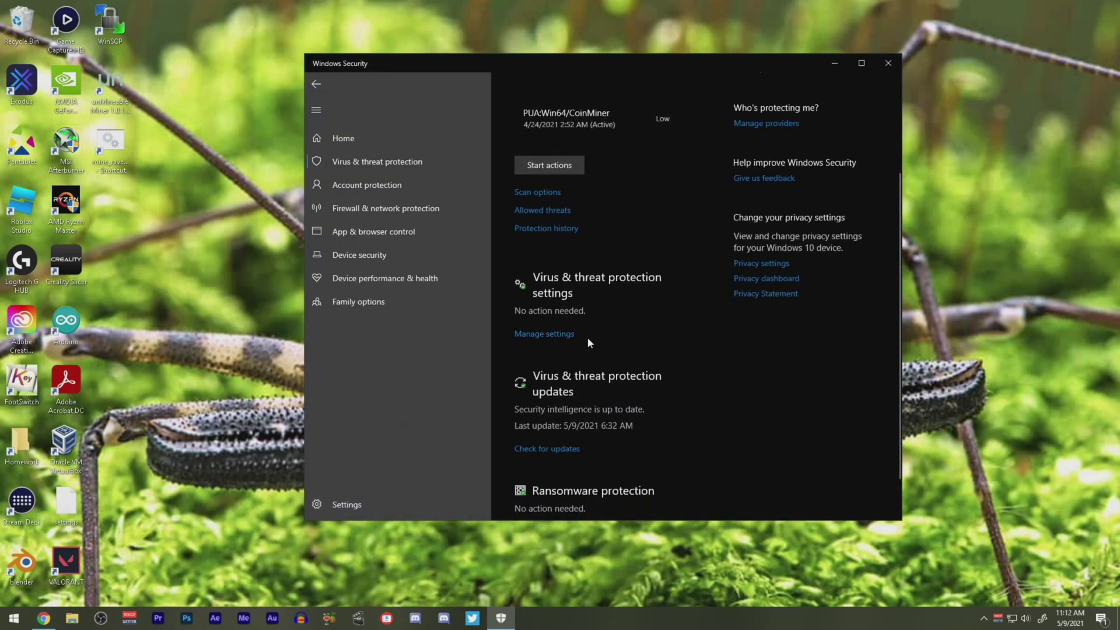
{"action": "left_click", "coordinate": [545, 334]}
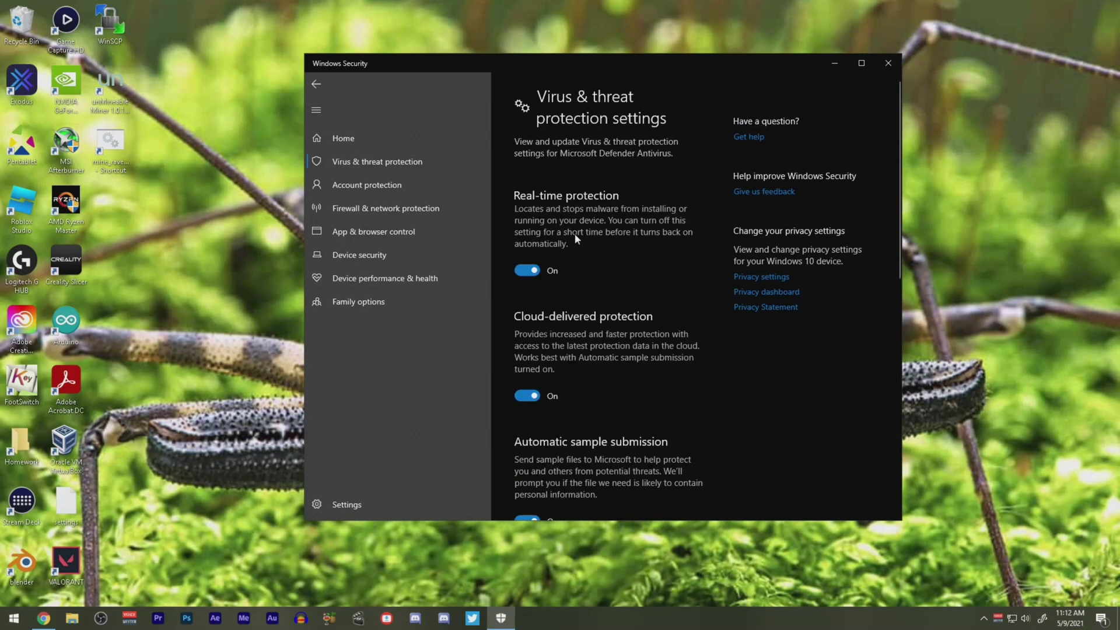
Return to Virus & threat protection and select Full scan in the scan options
{"action": "left_click", "coordinate": [372, 161]}
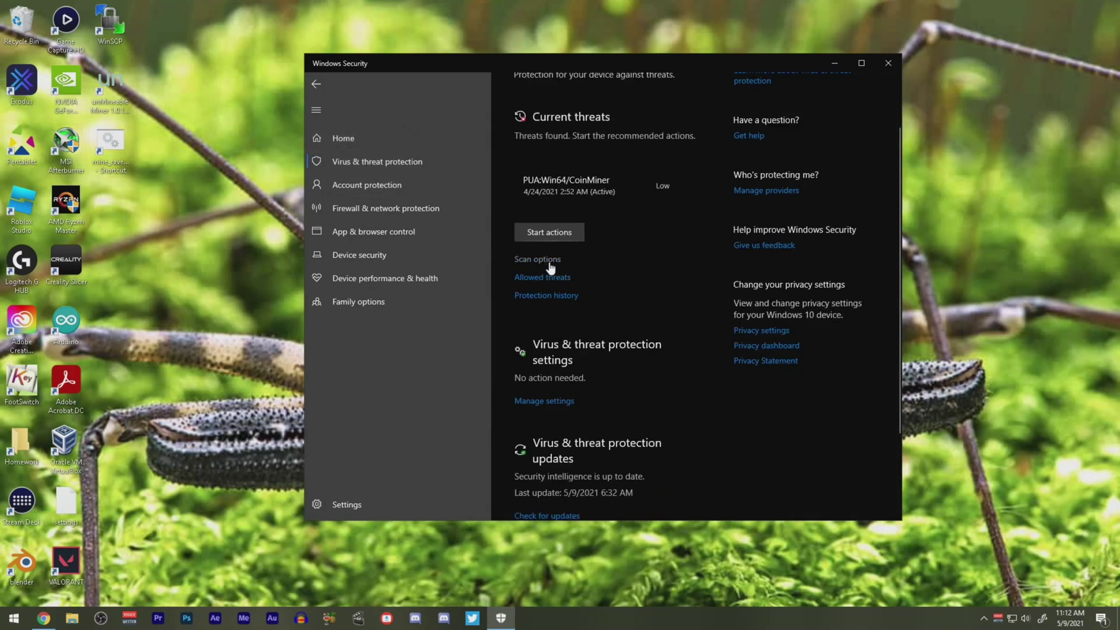
{"action": "left_click", "coordinate": [550, 262]}
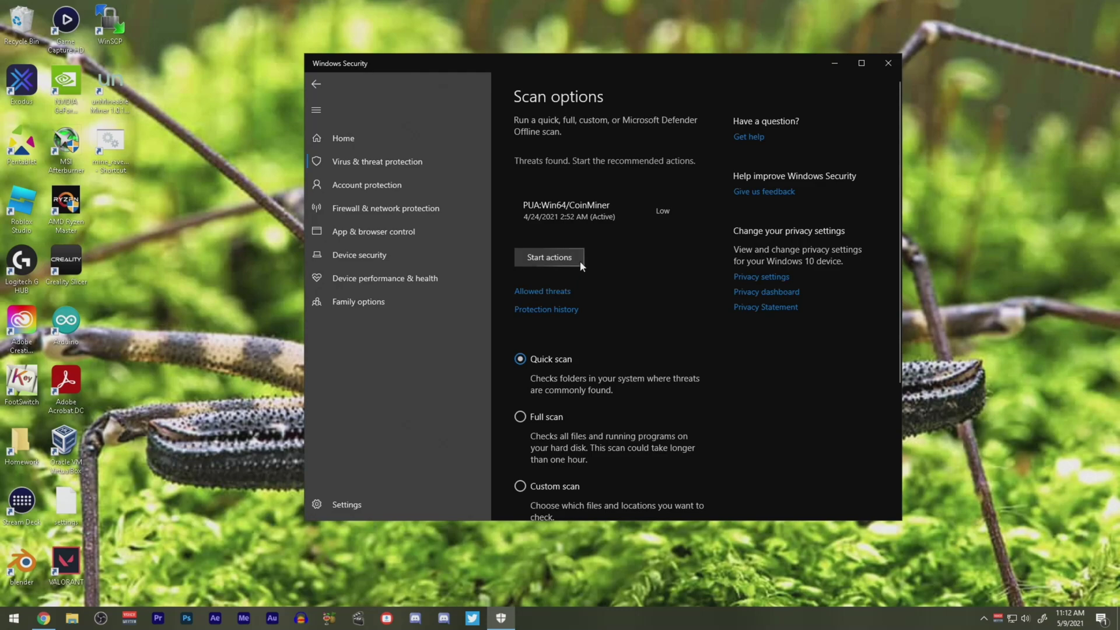
{"action": "scroll", "coordinate": [613, 312], "scroll_direction": "down", "scroll_amount": 3}
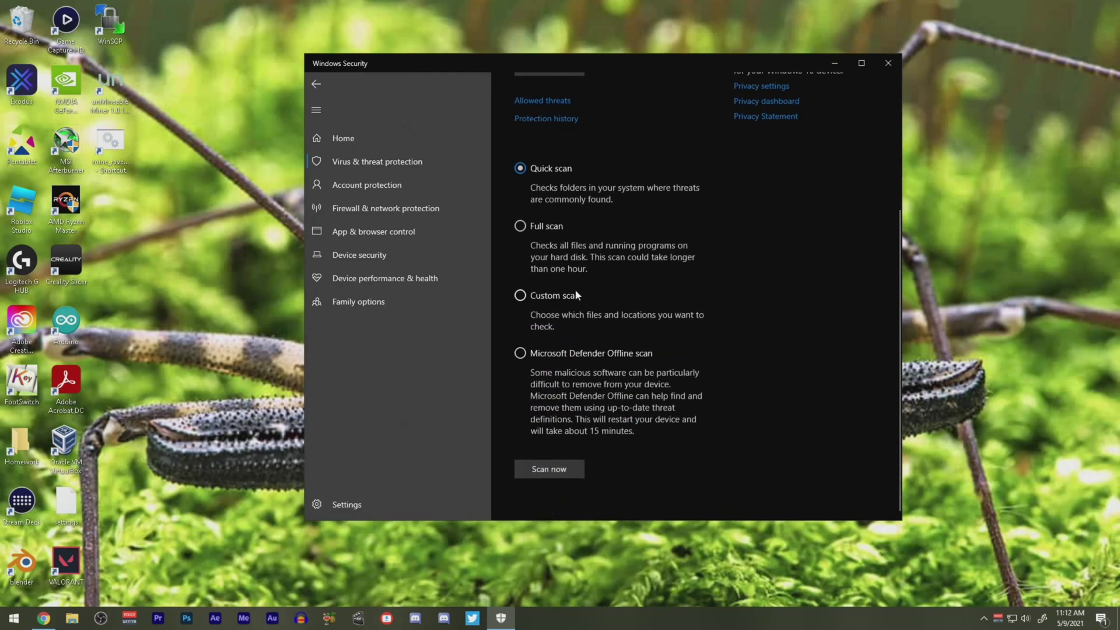
{"action": "left_click", "coordinate": [528, 227]}
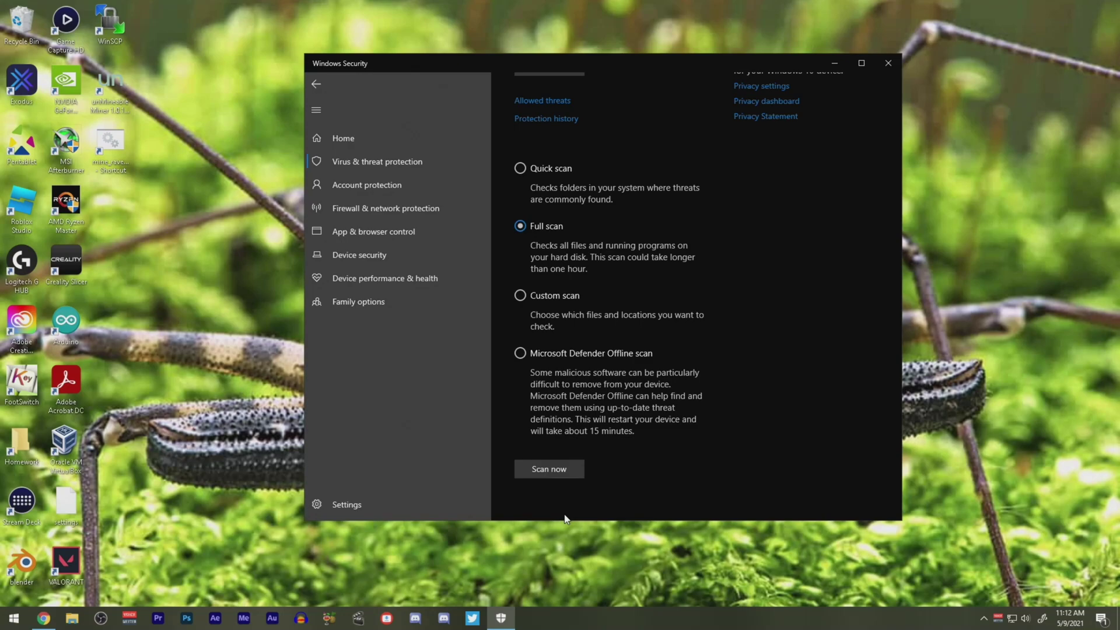
Close Windows Security and launch Roblox Studio from the desktop
{"action": "key", "text": "alt+F4"}
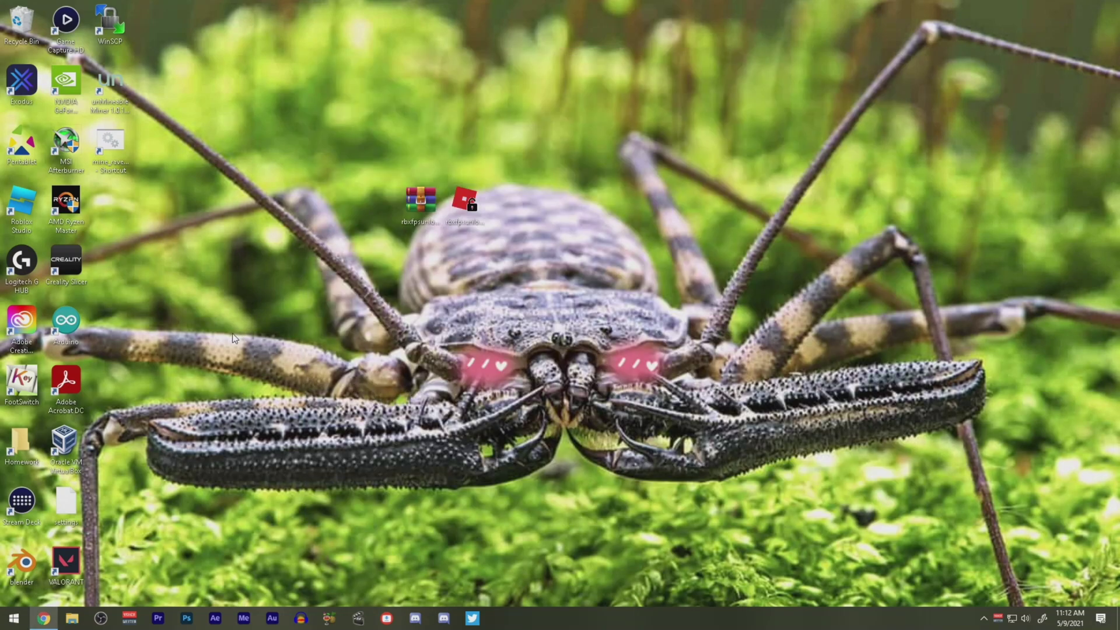
{"action": "key", "text": "super"}
{"action": "key", "text": "super"}
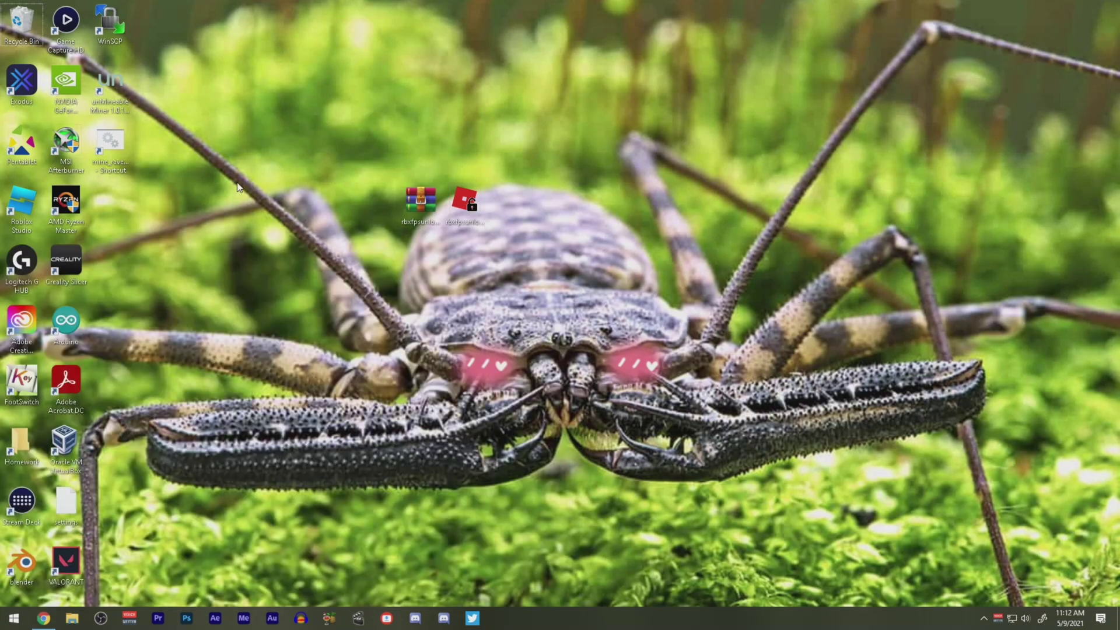
{"action": "left_click", "coordinate": [32, 217]}
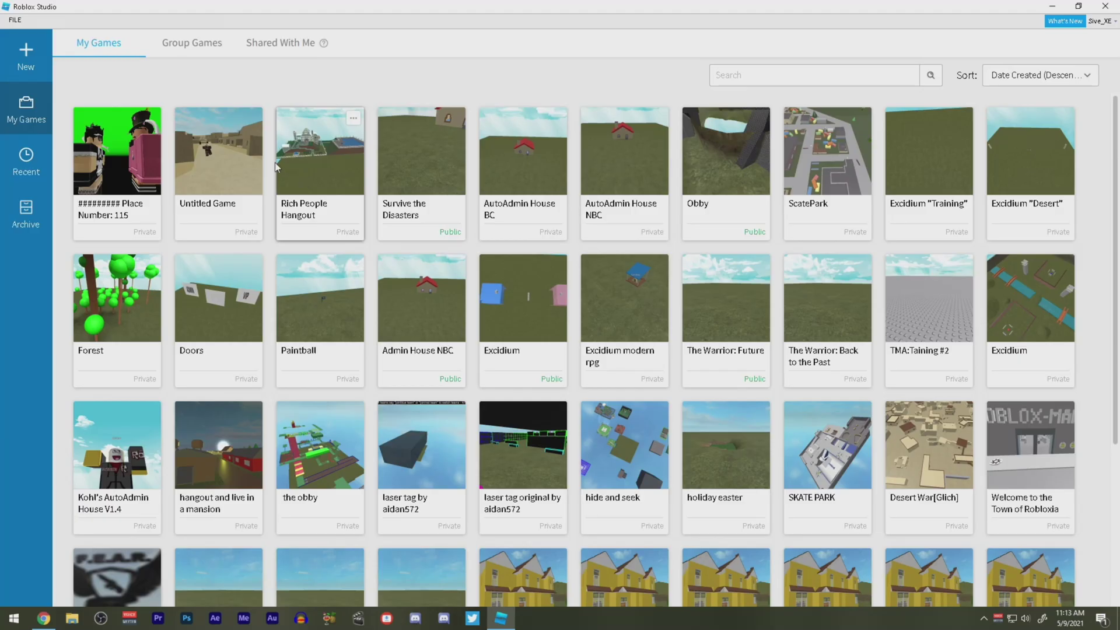
Open the Studio Settings and show the Rendering options
{"action": "left_click", "coordinate": [15, 20]}
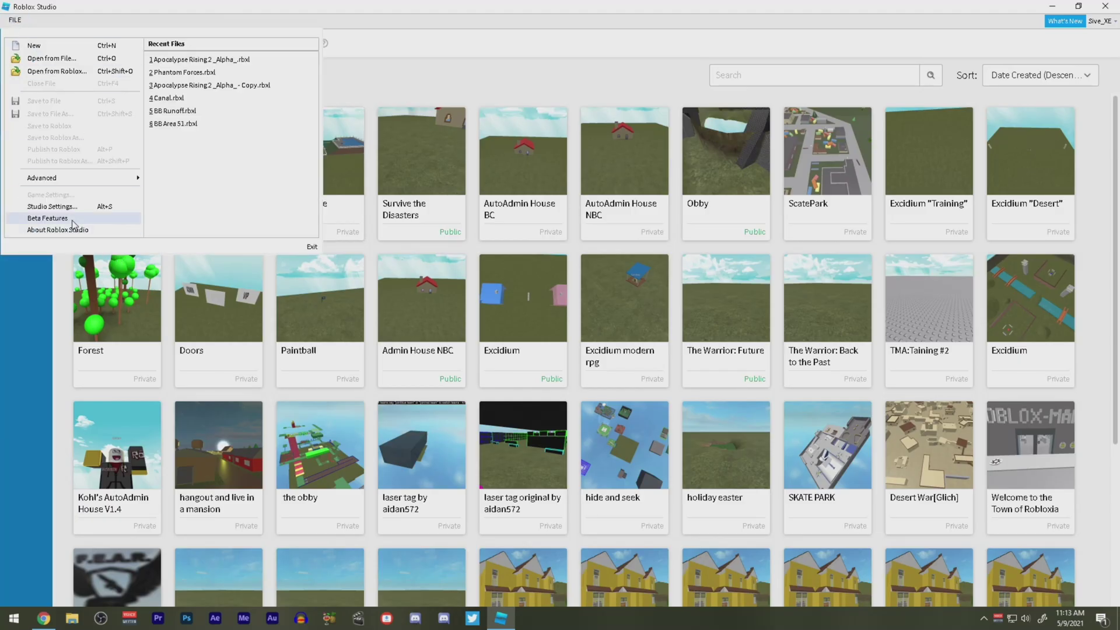
{"action": "left_click", "coordinate": [59, 207]}
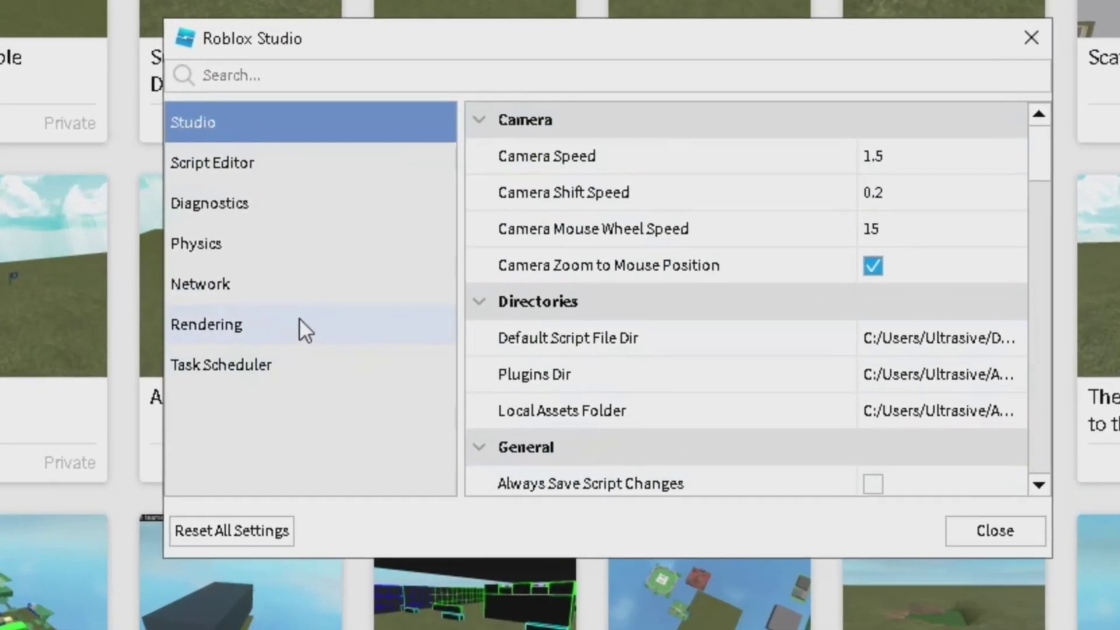
{"action": "left_click", "coordinate": [362, 323]}
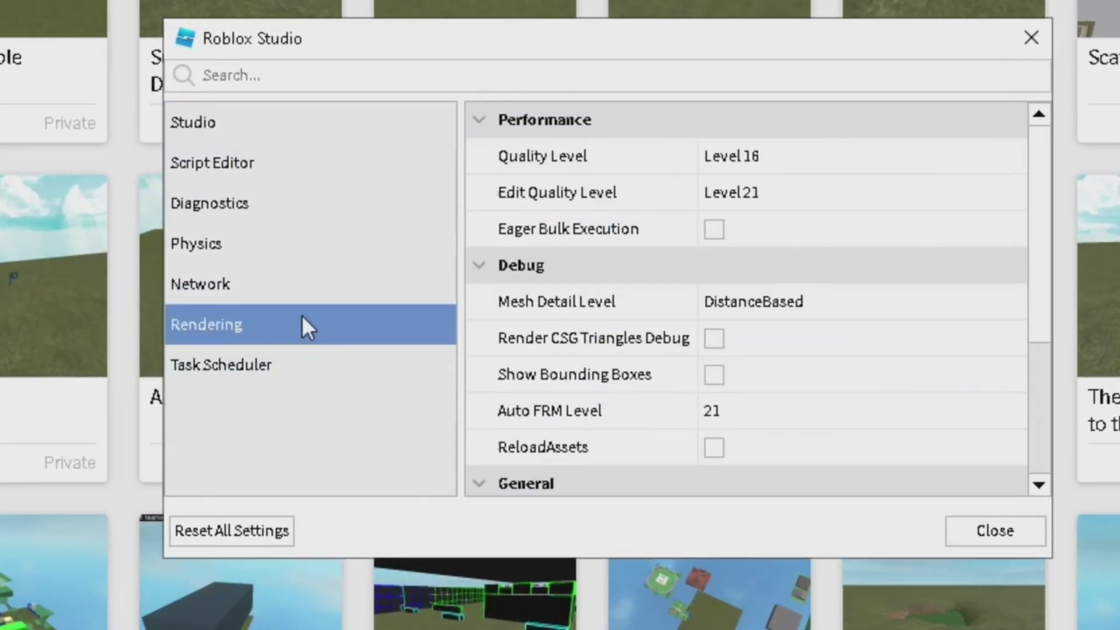
Set the rendering Quality Level to Level 21
{"action": "left_click", "coordinate": [786, 162]}
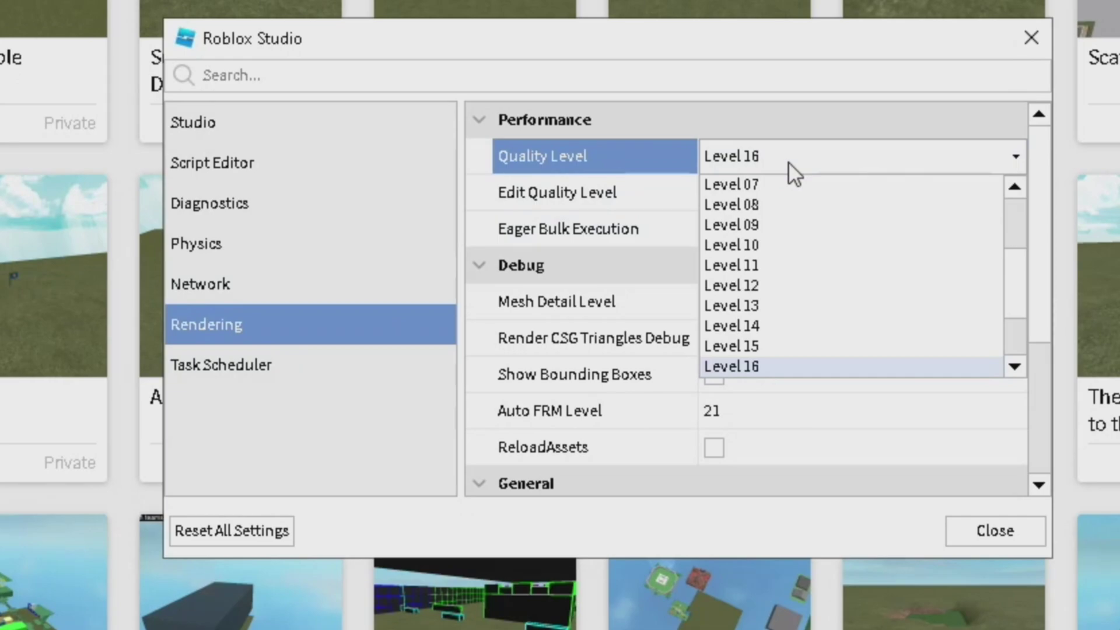
{"action": "left_click", "coordinate": [789, 162]}
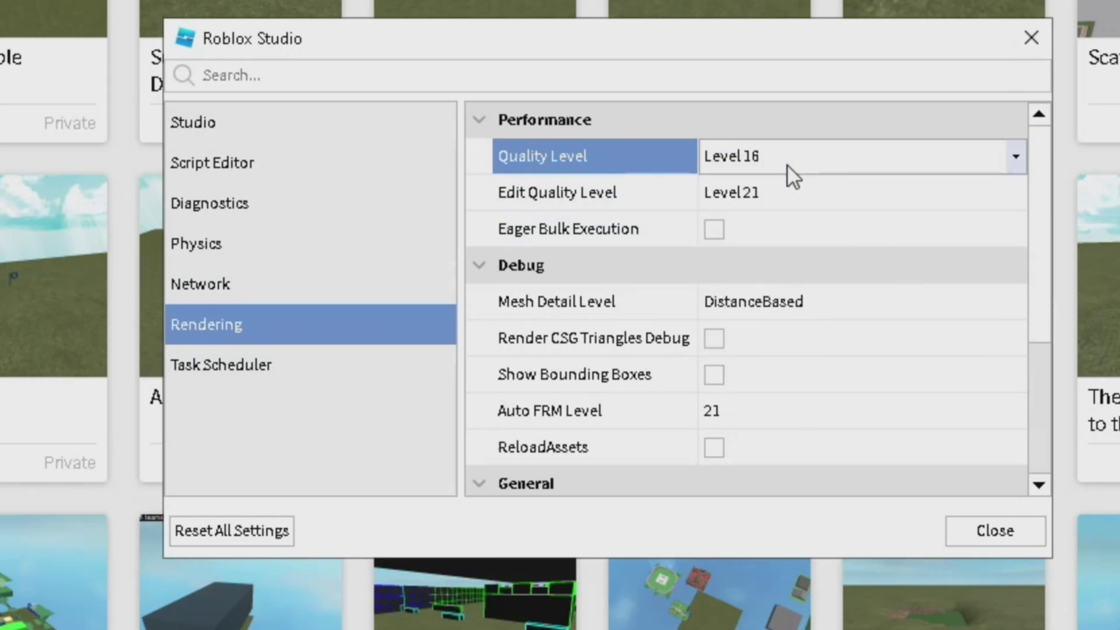
{"action": "left_click", "coordinate": [811, 196]}
{"action": "left_click", "coordinate": [811, 196]}
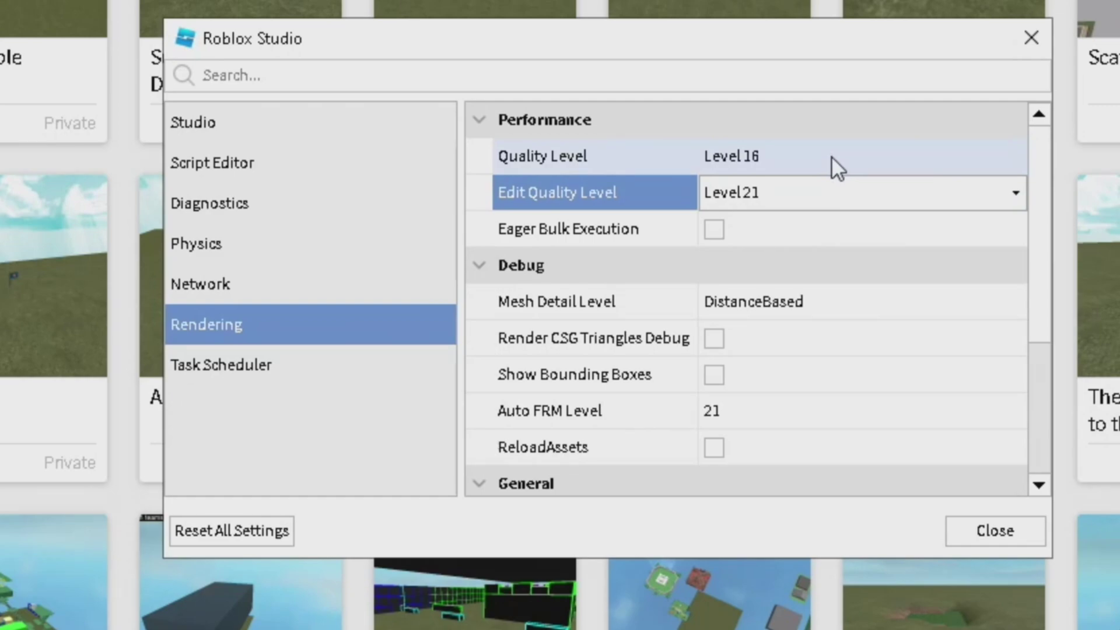
{"action": "left_click", "coordinate": [789, 153]}
{"action": "left_click", "coordinate": [785, 168]}
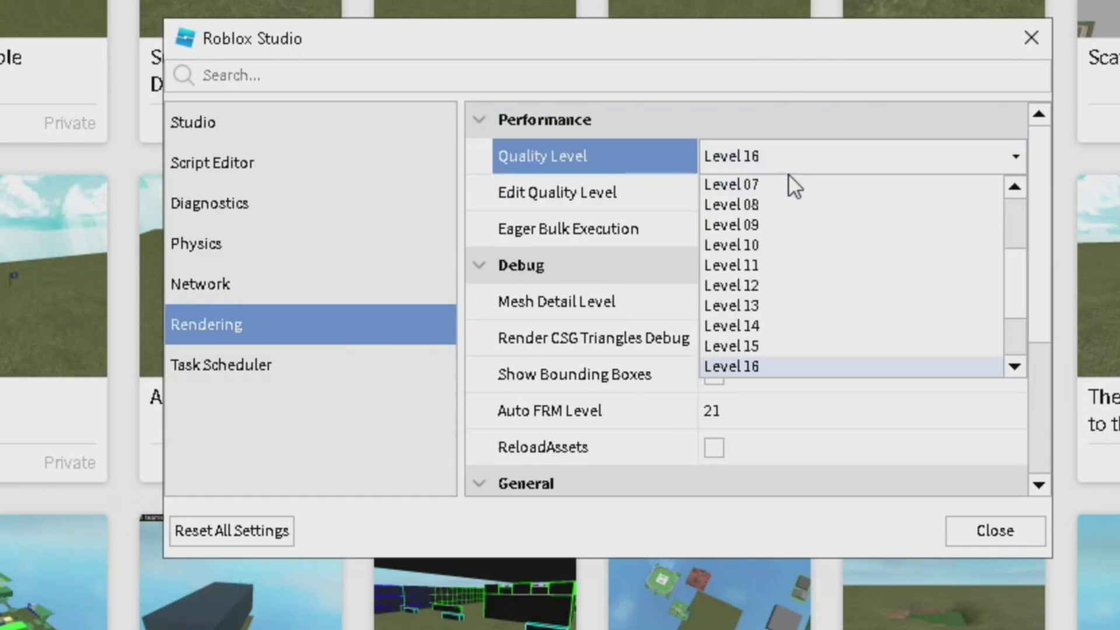
{"action": "scroll", "coordinate": [790, 193], "scroll_direction": "up", "scroll_amount": 3}
{"action": "scroll", "coordinate": [773, 206], "scroll_direction": "down", "scroll_amount": 5}
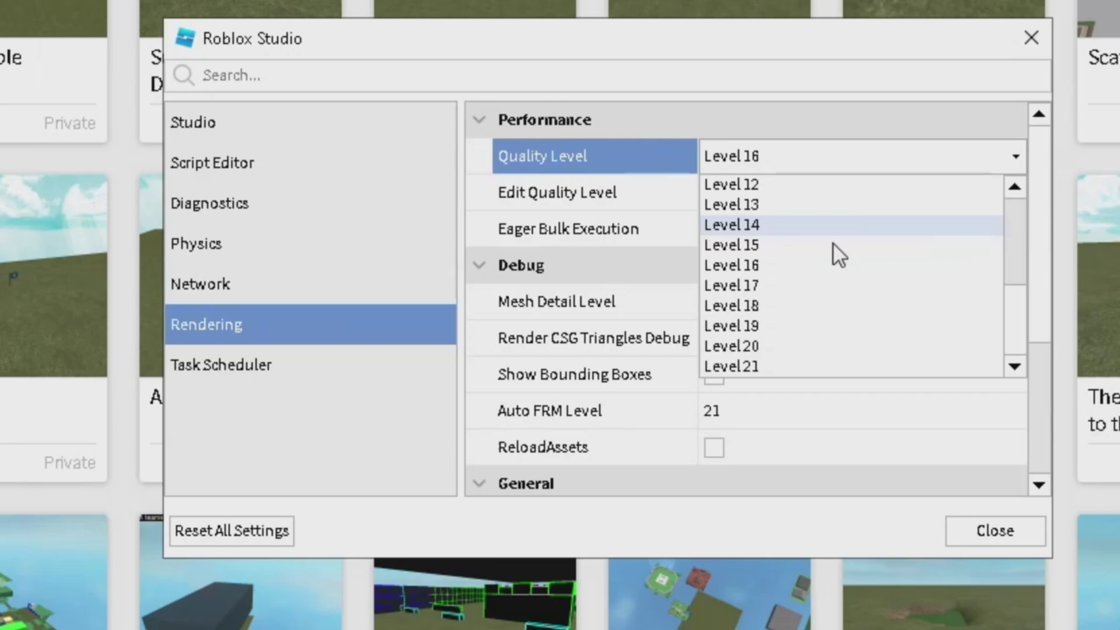
{"action": "left_click", "coordinate": [759, 368]}
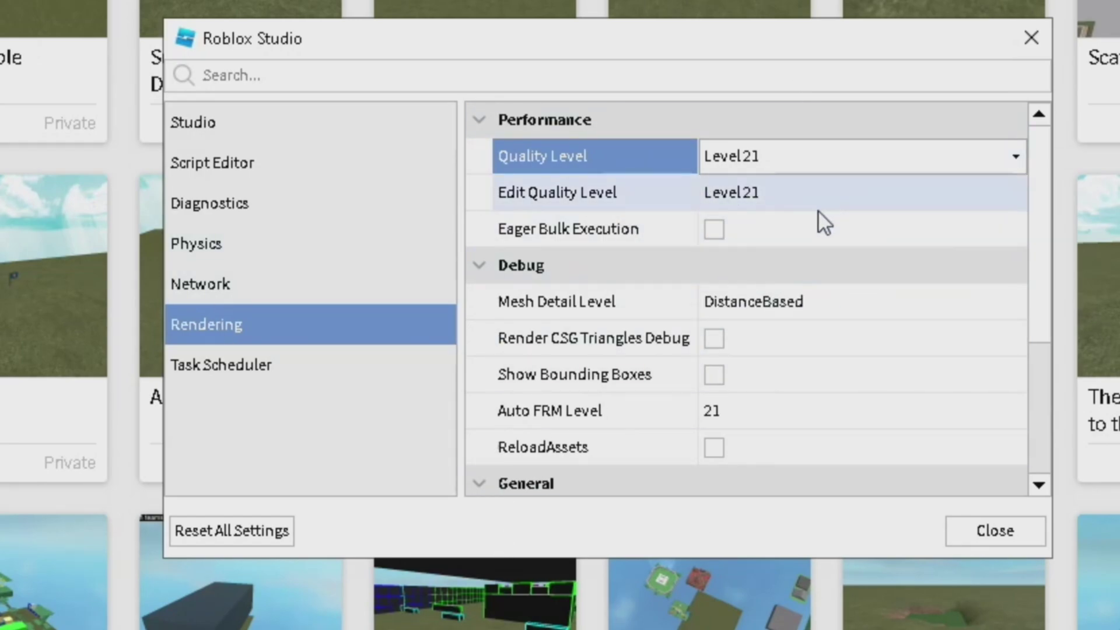
Choose Level 21 as the Edit Quality Level
{"action": "left_click", "coordinate": [741, 196]}
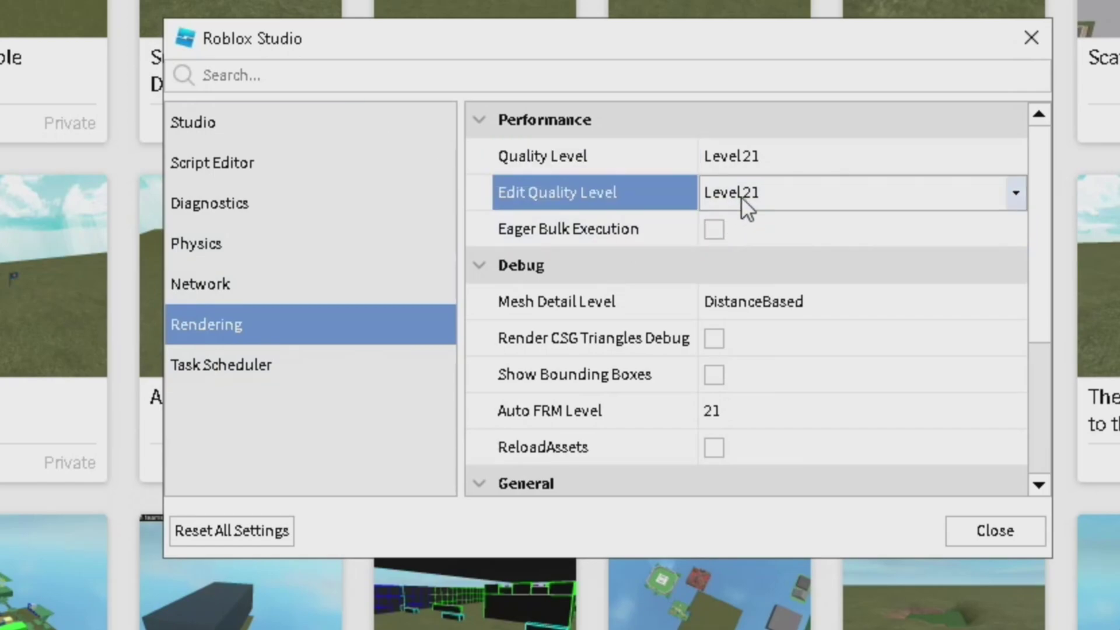
{"action": "left_click", "coordinate": [741, 196]}
{"action": "left_click", "coordinate": [792, 404]}
Try Direct3D11, OpenGL and Vulkan as the rendering Graphics Mode, and set it back to Automatic
{"action": "scroll", "coordinate": [694, 274], "scroll_direction": "down", "scroll_amount": 3}
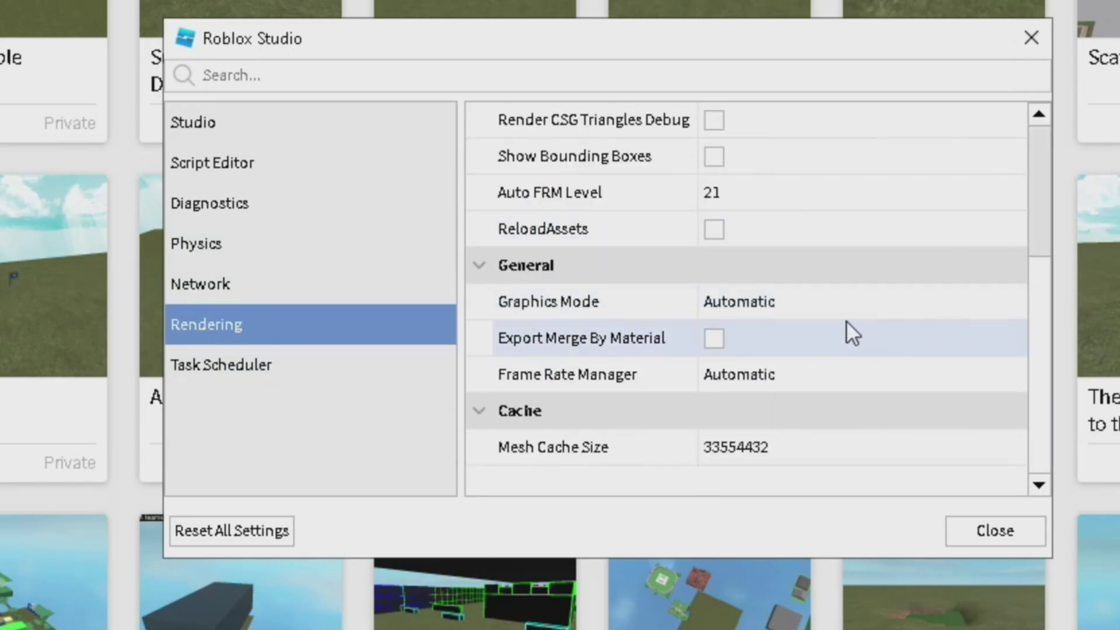
{"action": "left_click", "coordinate": [775, 319]}
{"action": "left_click", "coordinate": [794, 303]}
{"action": "left_click", "coordinate": [711, 303]}
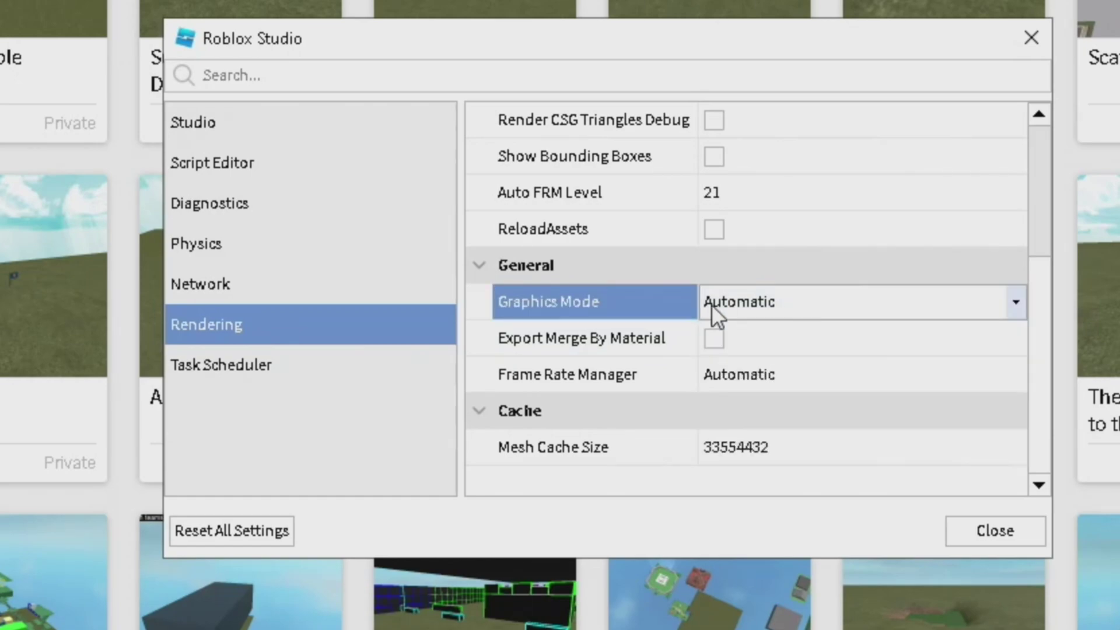
{"action": "left_click", "coordinate": [740, 311]}
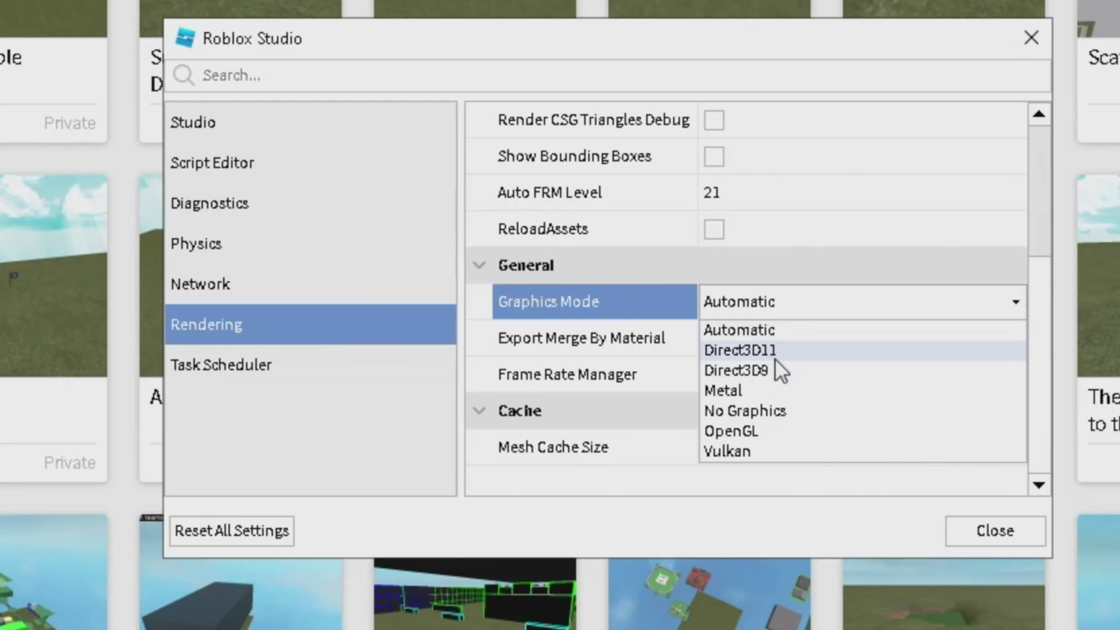
{"action": "left_click", "coordinate": [758, 353]}
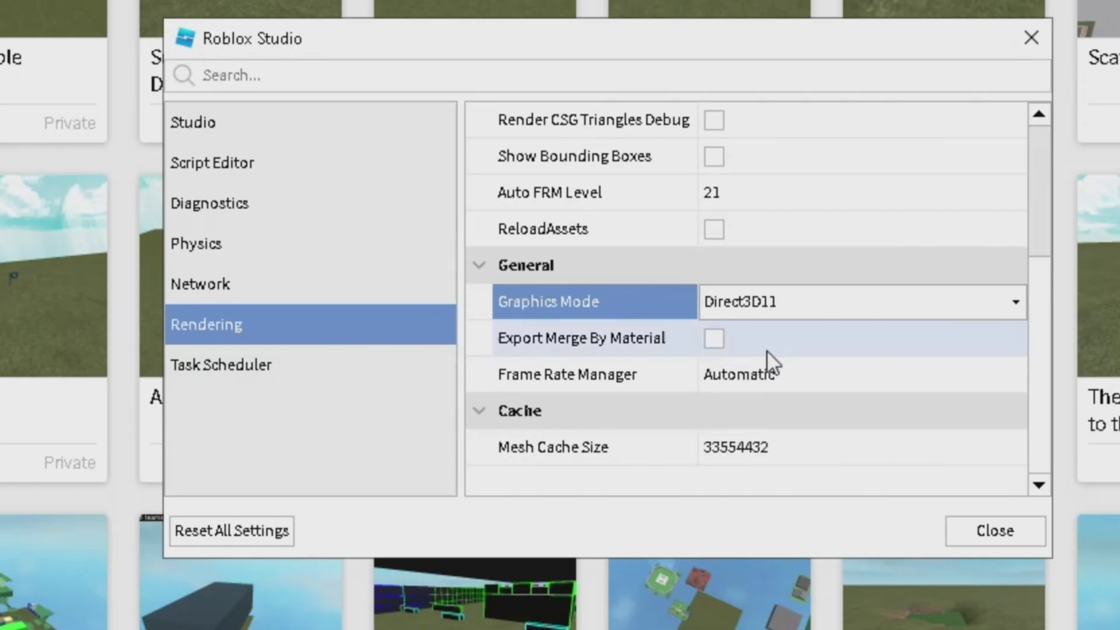
{"action": "left_click", "coordinate": [789, 309]}
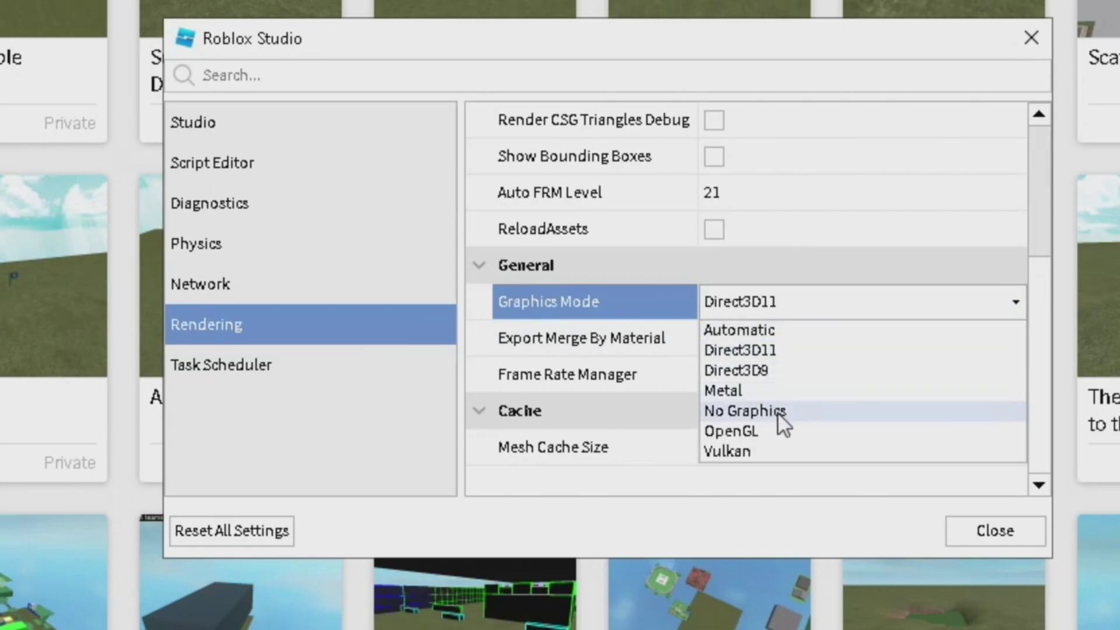
{"action": "left_click", "coordinate": [790, 431]}
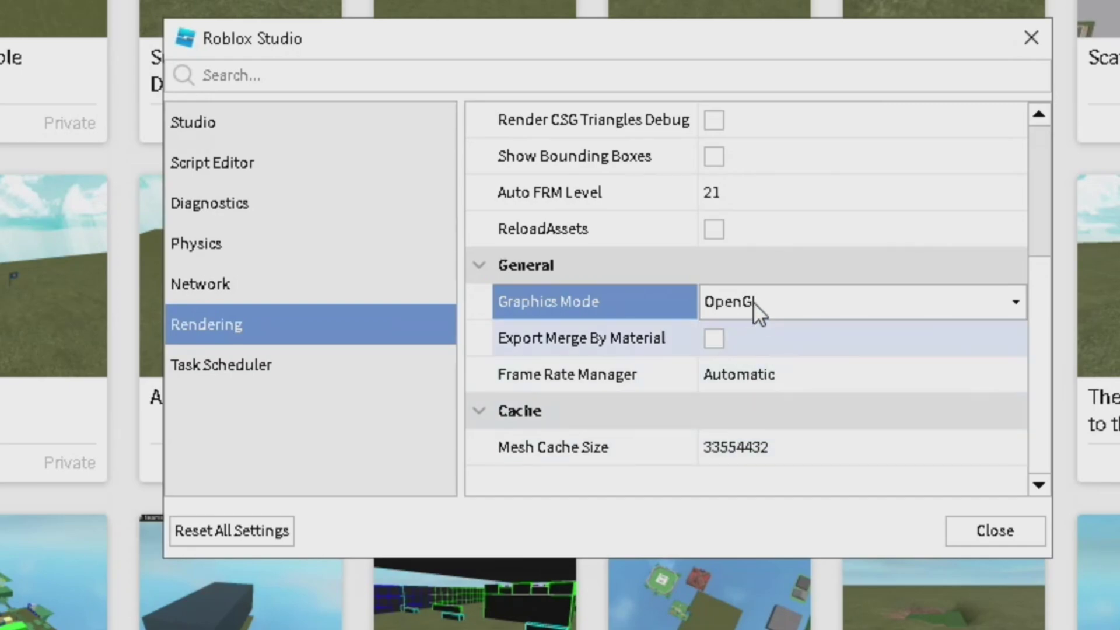
{"action": "left_click", "coordinate": [782, 309]}
{"action": "left_click", "coordinate": [738, 453]}
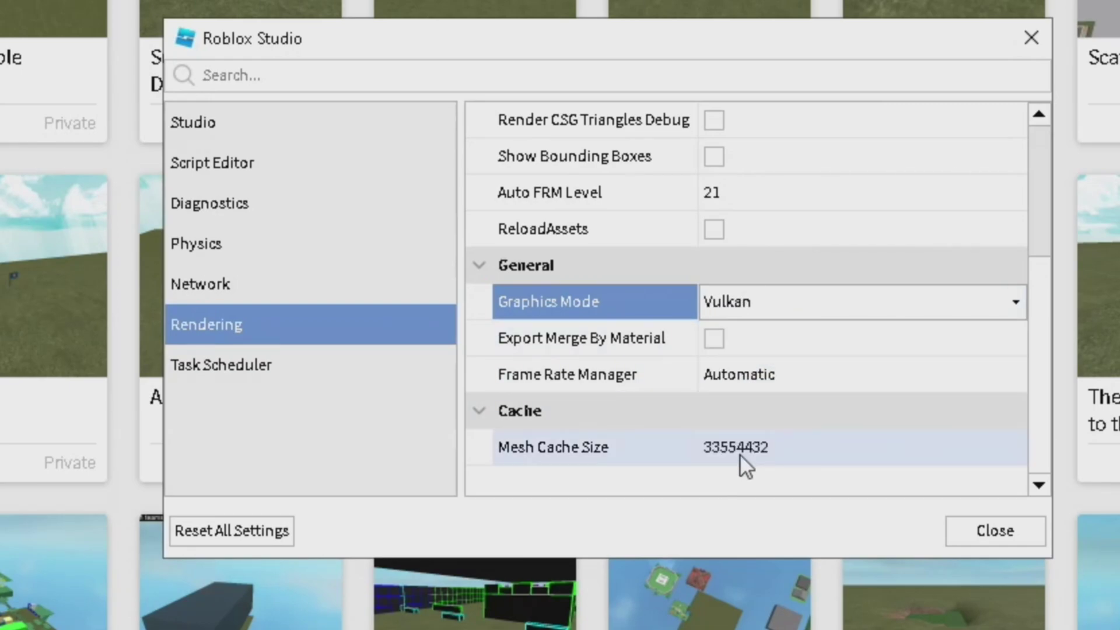
{"action": "left_click", "coordinate": [771, 310]}
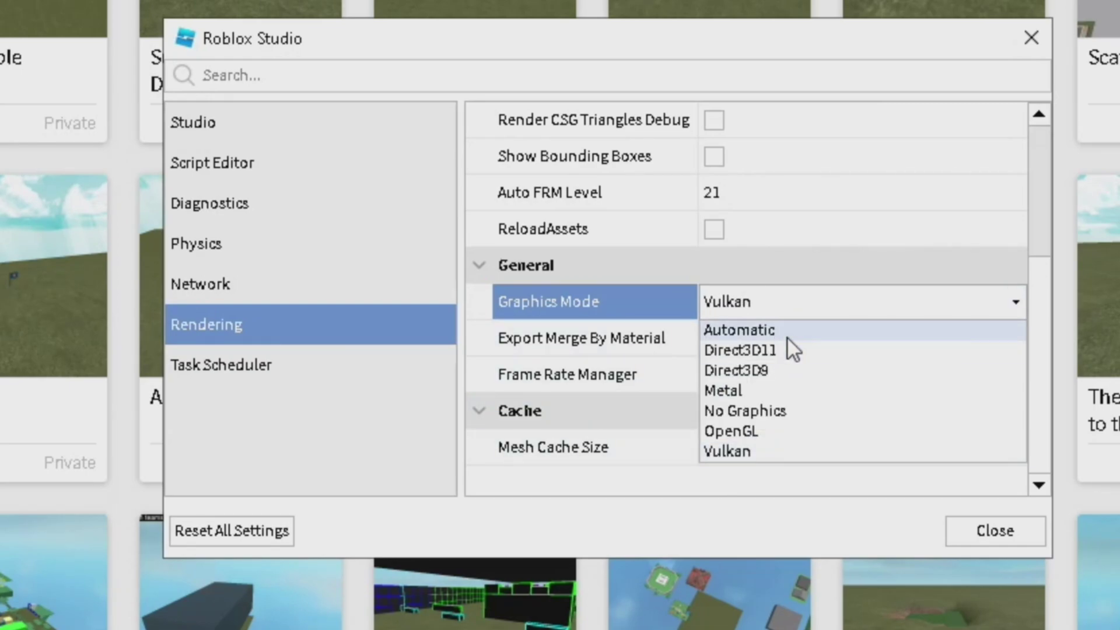
{"action": "left_click", "coordinate": [787, 336]}
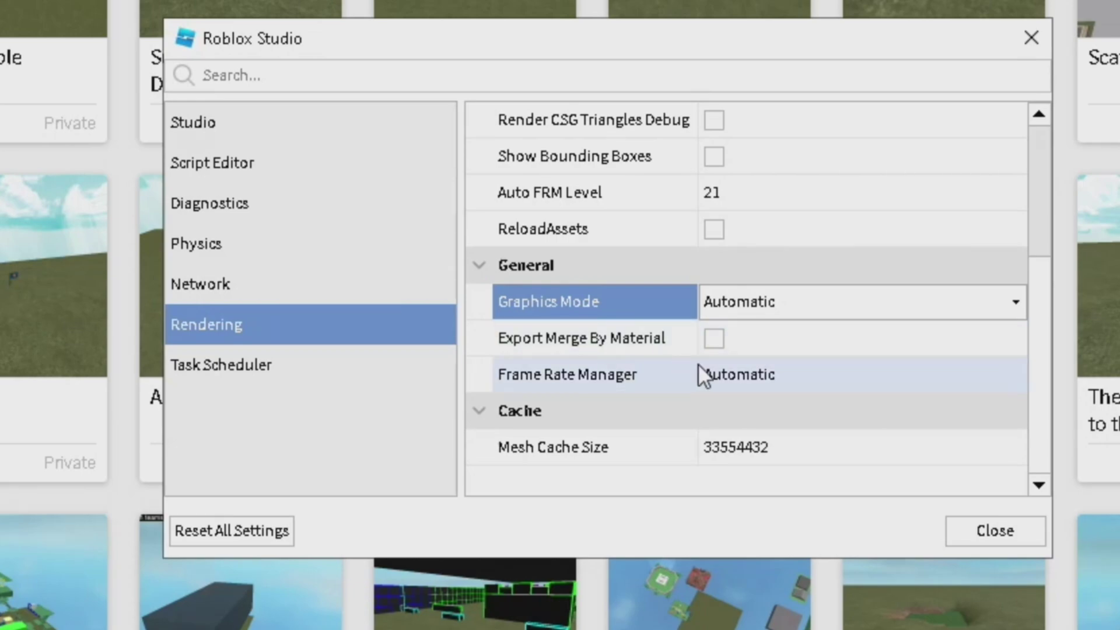
Keep Allow Sleep enabled in the Physics settings, and close the settings and Roblox Studio without restarting it
{"action": "left_click", "coordinate": [232, 246]}
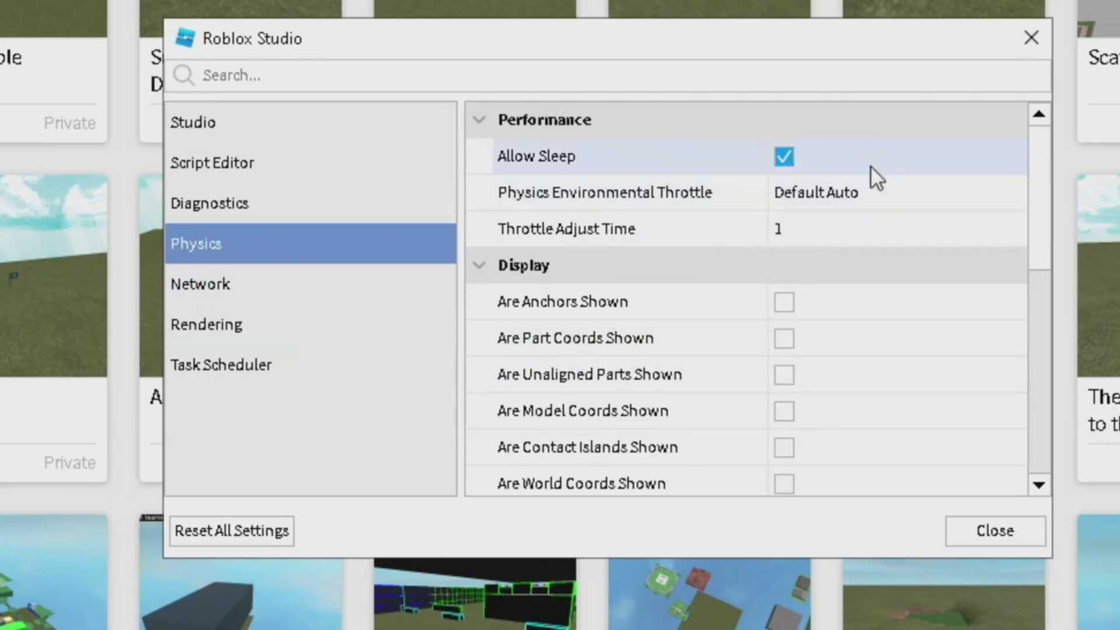
{"action": "left_click", "coordinate": [791, 161]}
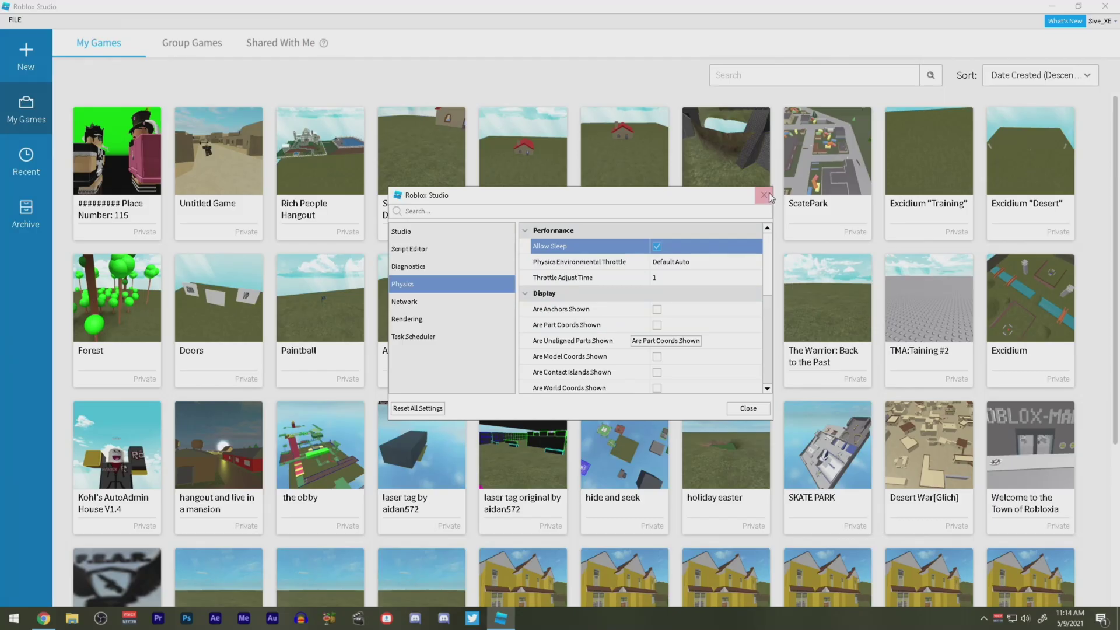
{"action": "left_click", "coordinate": [748, 409]}
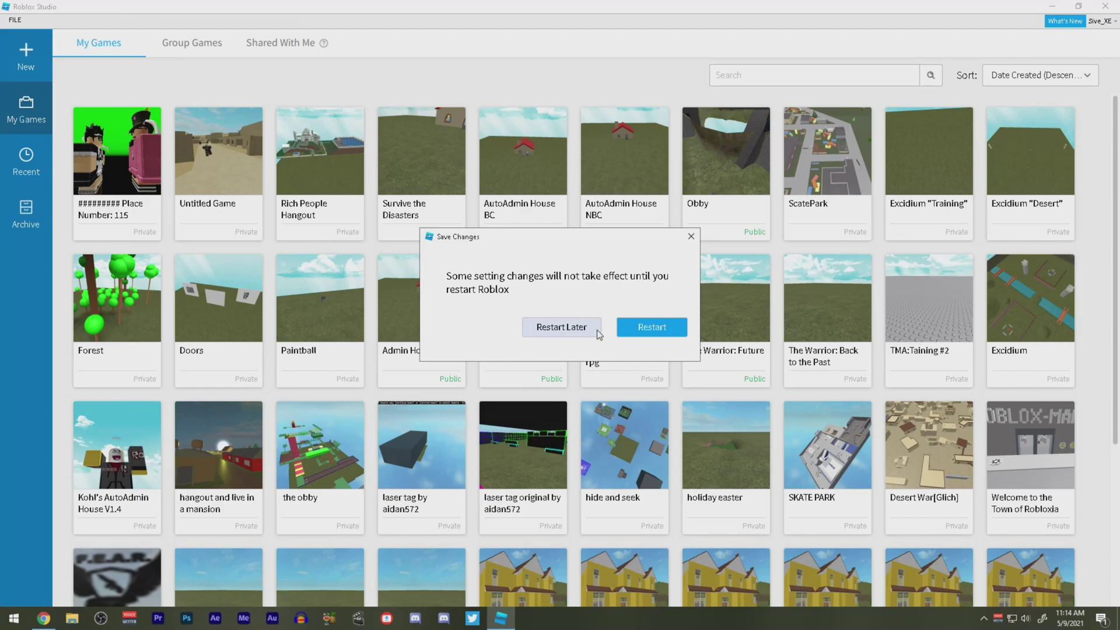
{"action": "left_click", "coordinate": [691, 236]}
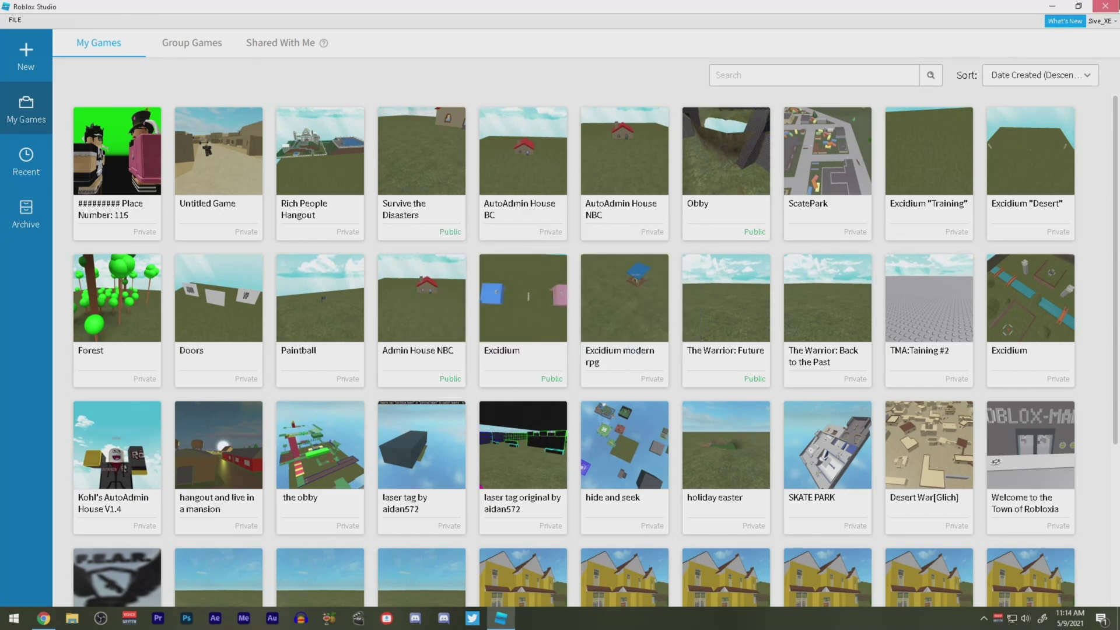
{"action": "key", "text": "alt+F4"}
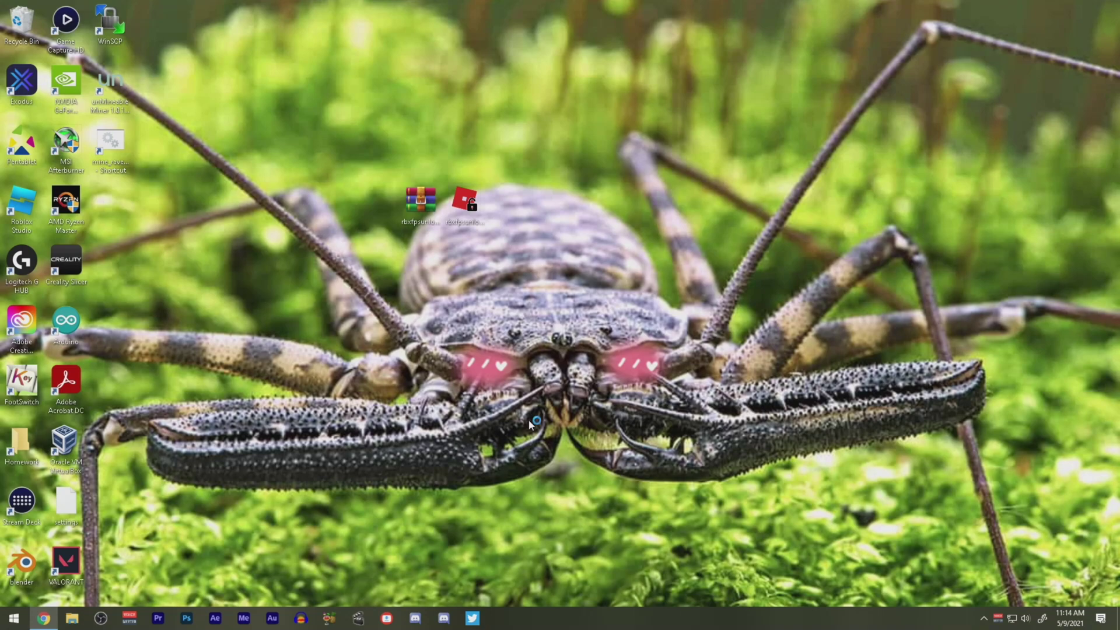
Open Defragment and Optimize Drives, select the Gaming PC HDD to examine its status, and close the window
{"action": "key", "text": "super"}
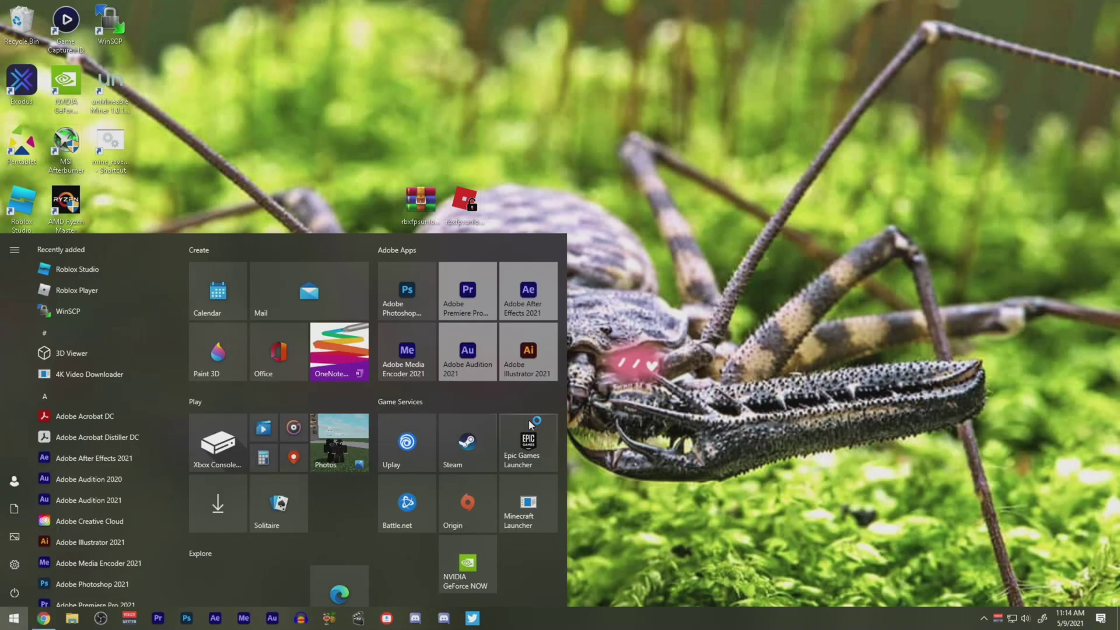
{"action": "type", "text": "defrag"}
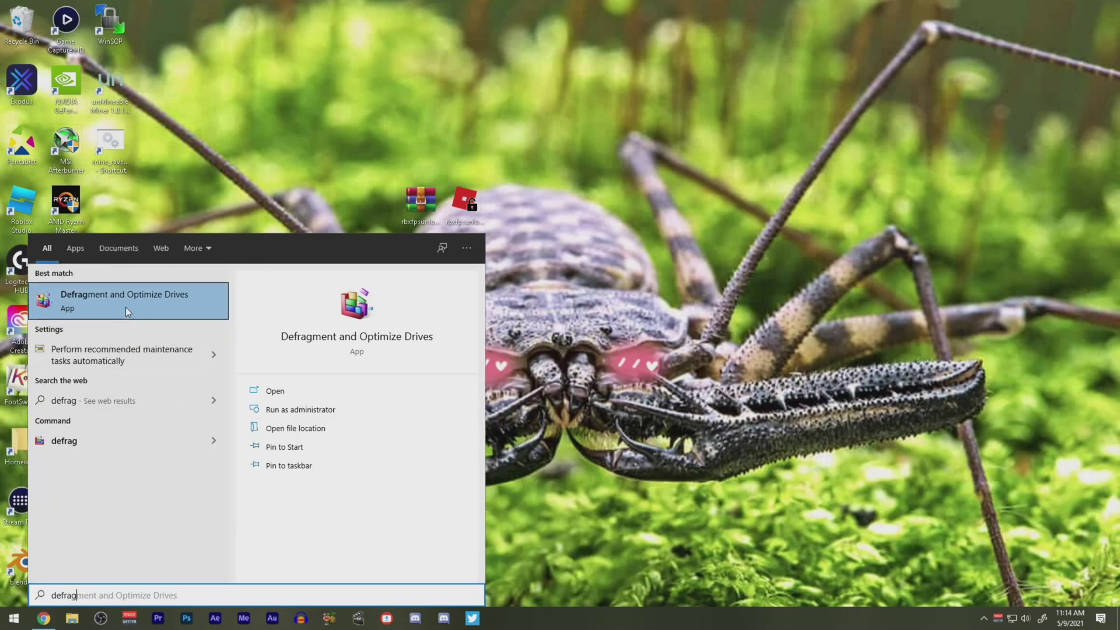
{"action": "left_click", "coordinate": [125, 306]}
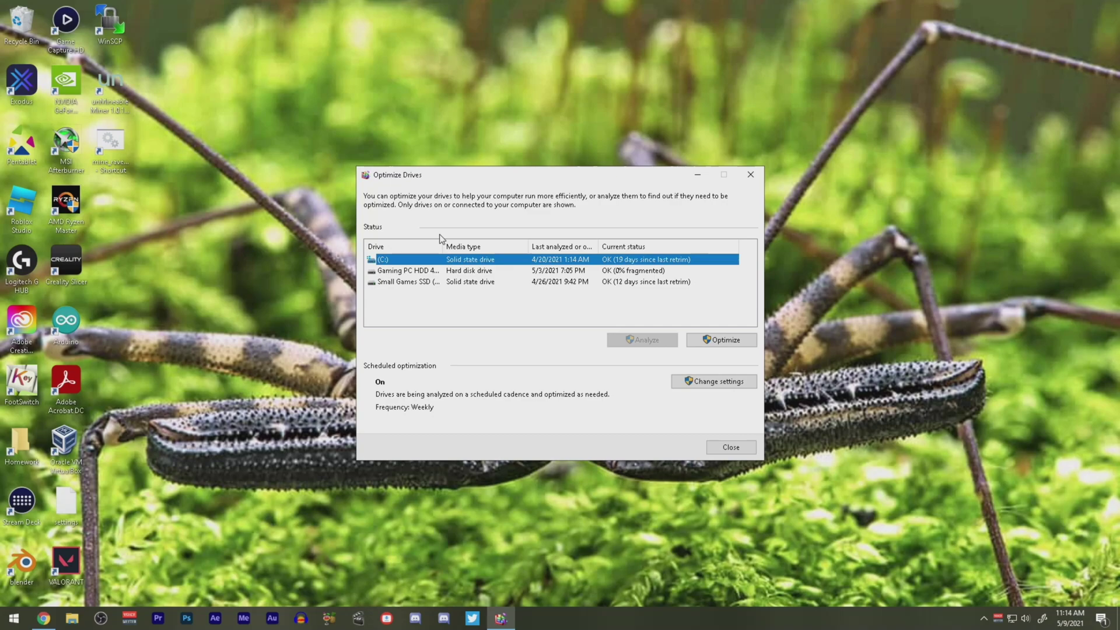
{"action": "left_click", "coordinate": [442, 270]}
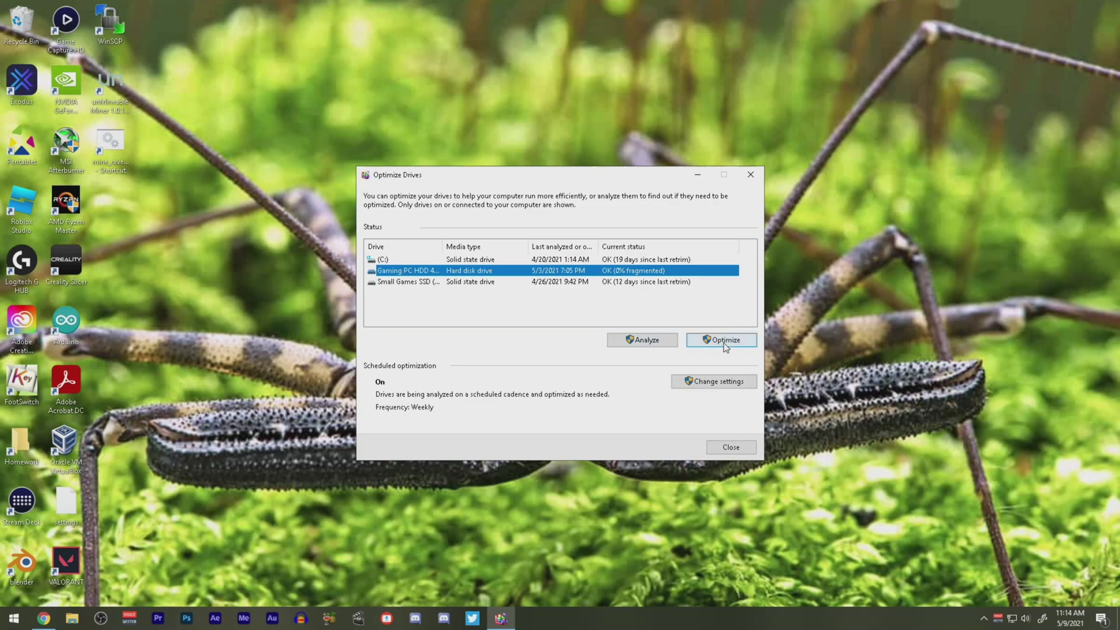
{"action": "left_click", "coordinate": [732, 447]}
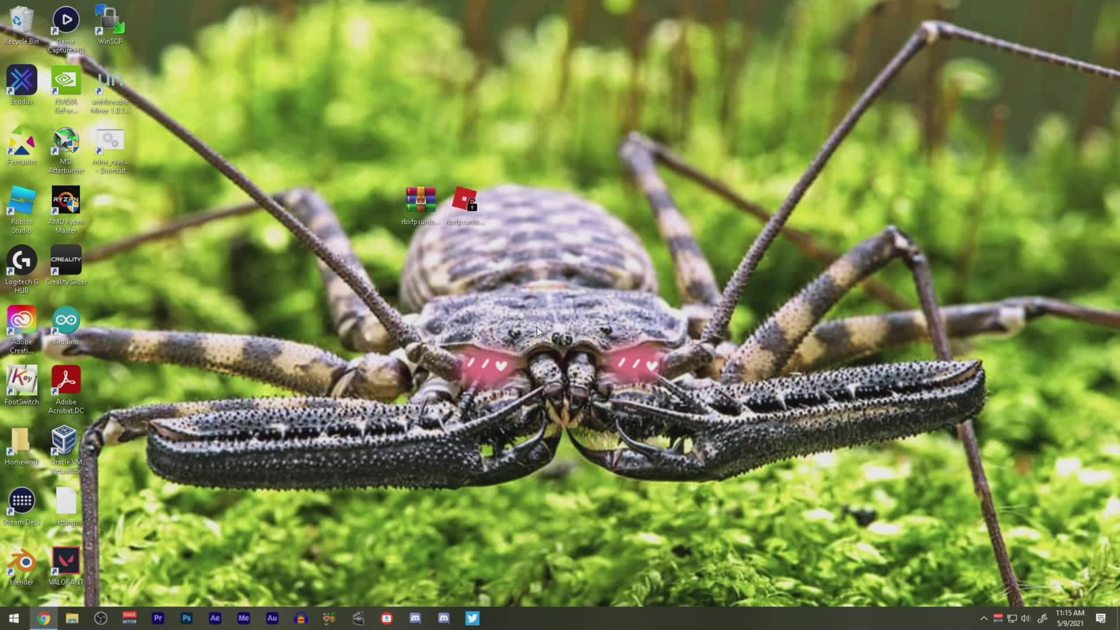
{"action": "left_click_drag", "start_coordinate": [585, 271], "coordinate": [208, 474]}
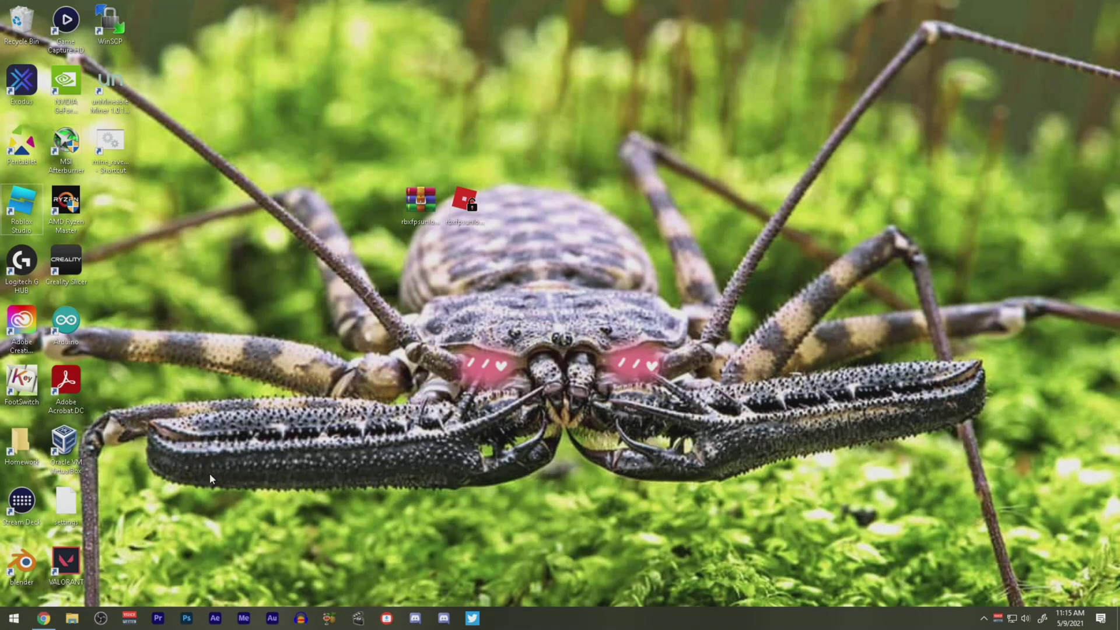
Open the Windows Gaming settings and review the Game Mode and Xbox Game Bar status
{"action": "key", "text": "super+i"}
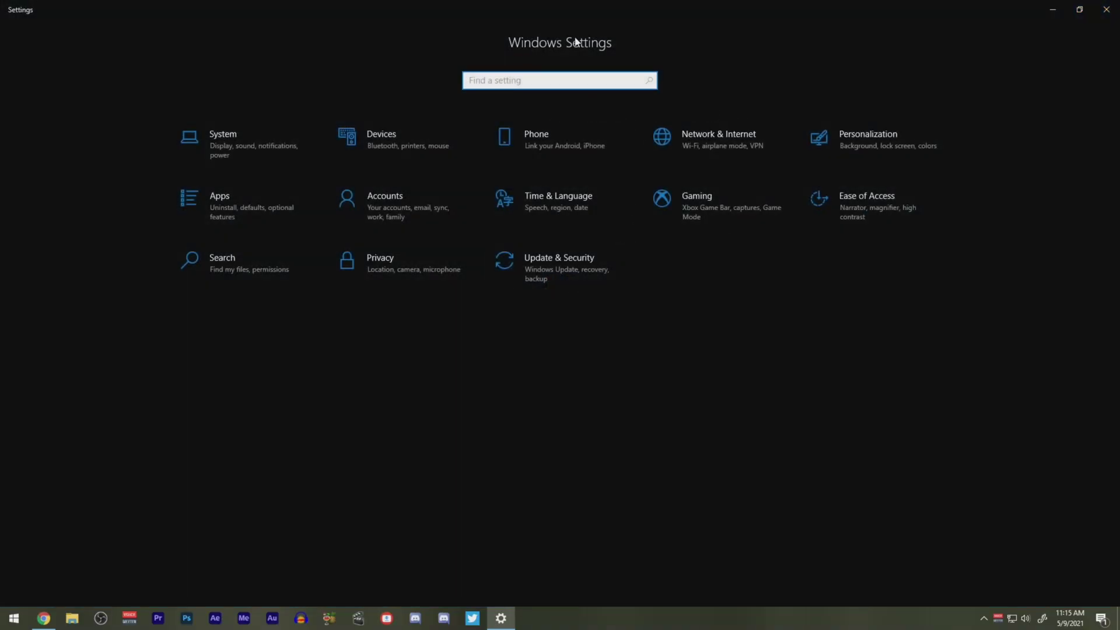
{"action": "left_click", "coordinate": [703, 208]}
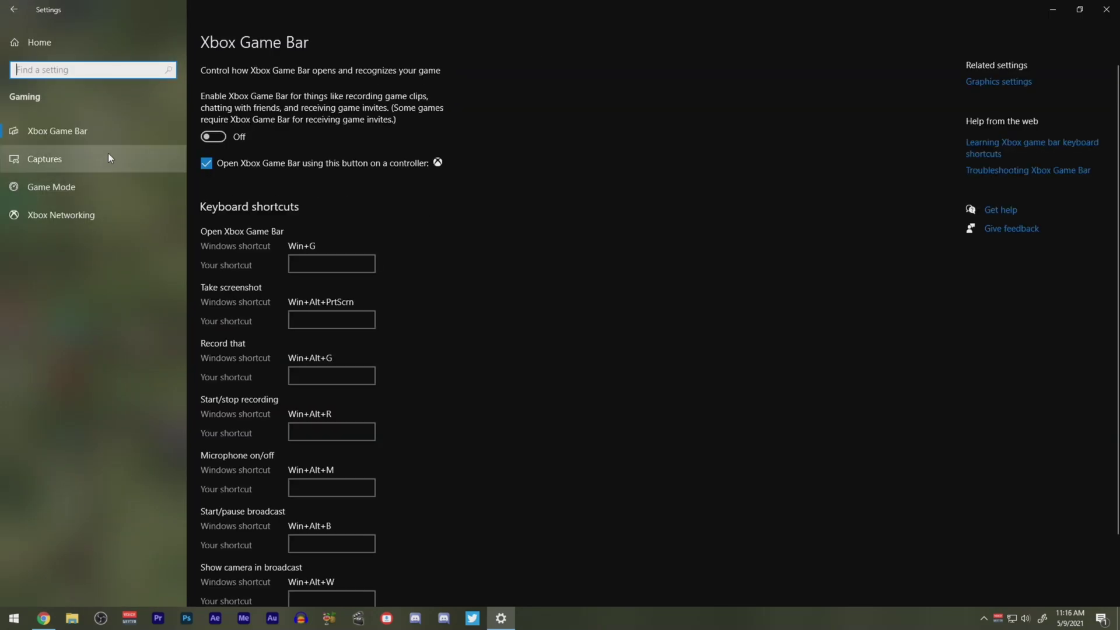
{"action": "left_click", "coordinate": [117, 187]}
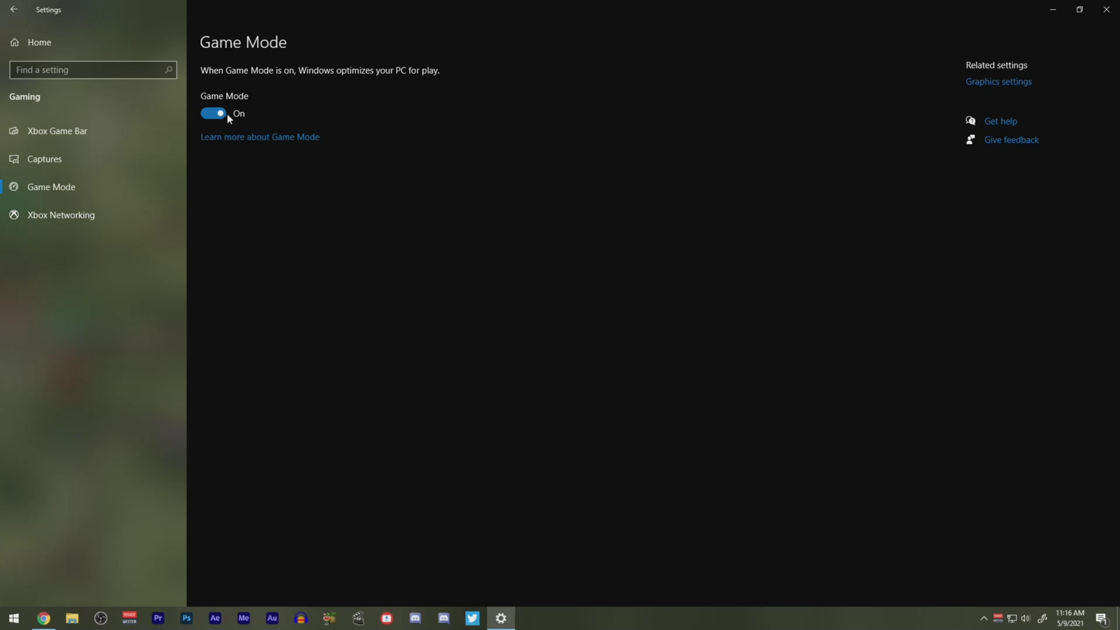
{"action": "left_click", "coordinate": [105, 130]}
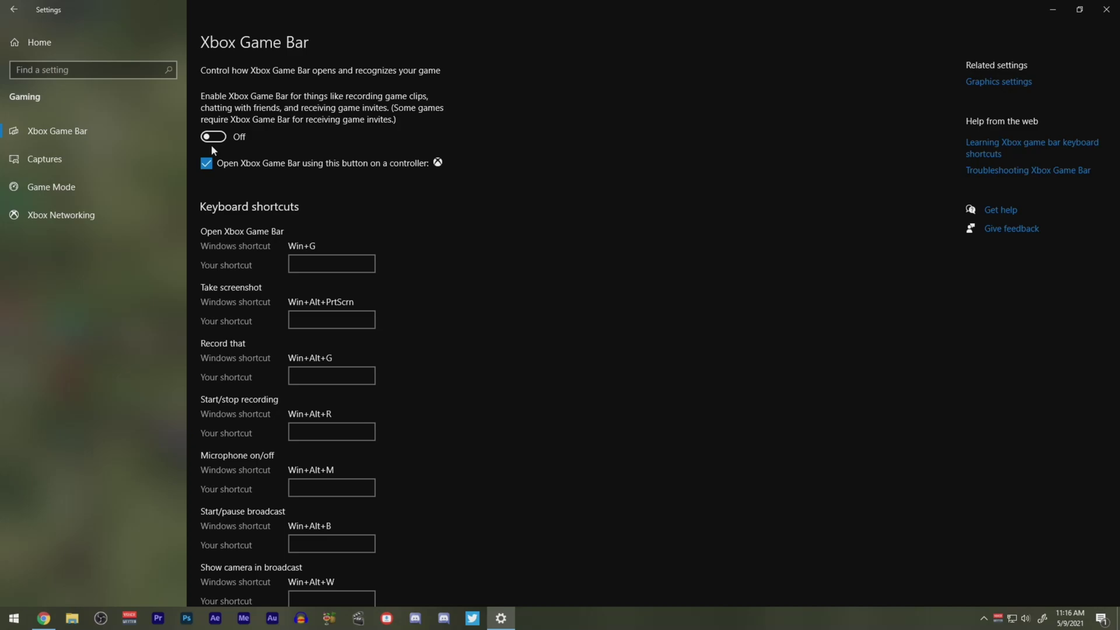
{"action": "left_click", "coordinate": [83, 188]}
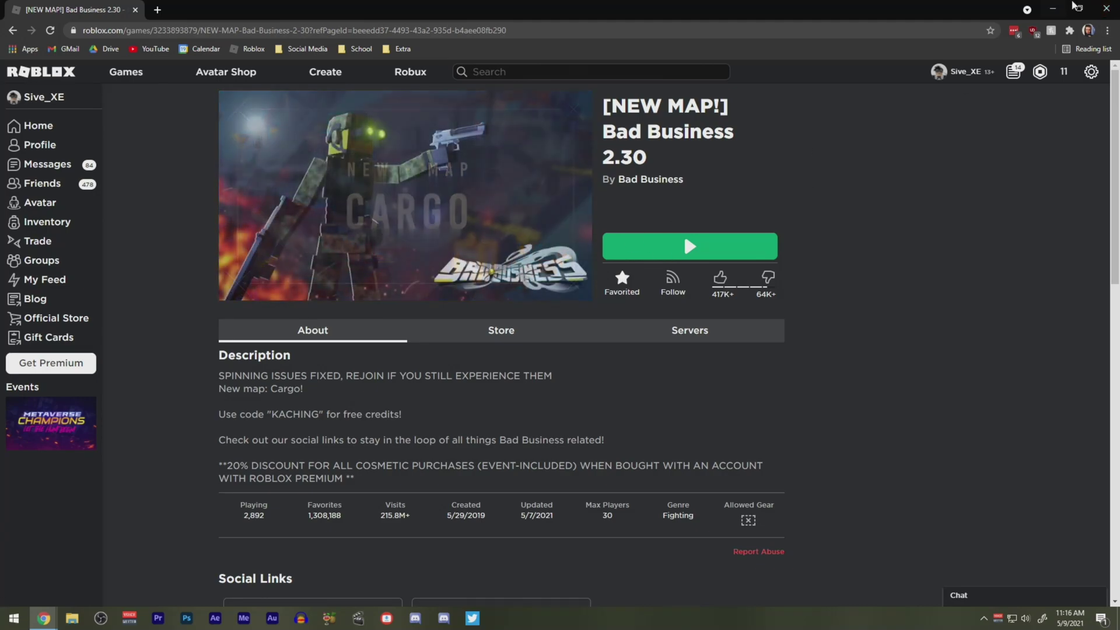
Minimize the browser and open the performance monitoring view of Task Manager
{"action": "left_click", "coordinate": [1053, 8]}
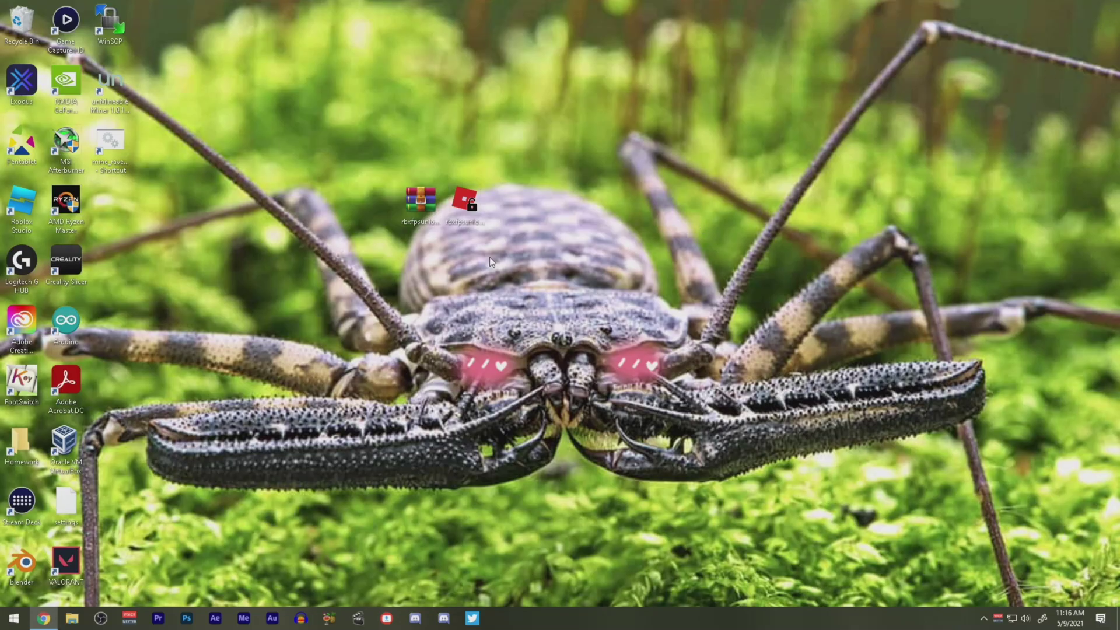
{"action": "left_click", "coordinate": [815, 574]}
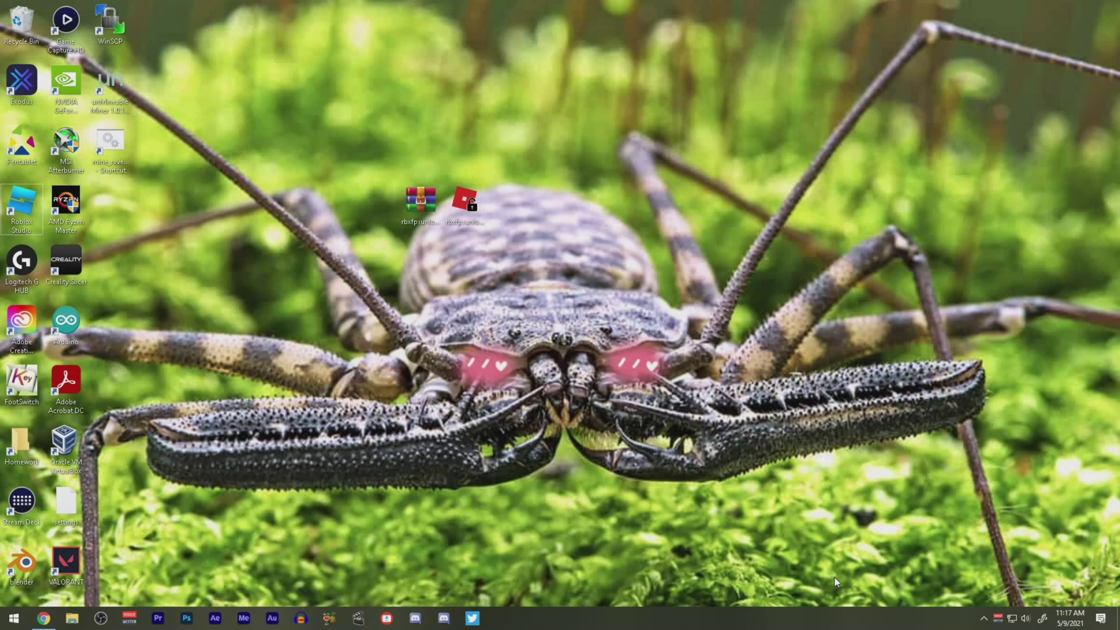
{"action": "right_click", "coordinate": [646, 621]}
{"action": "left_click", "coordinate": [671, 562]}
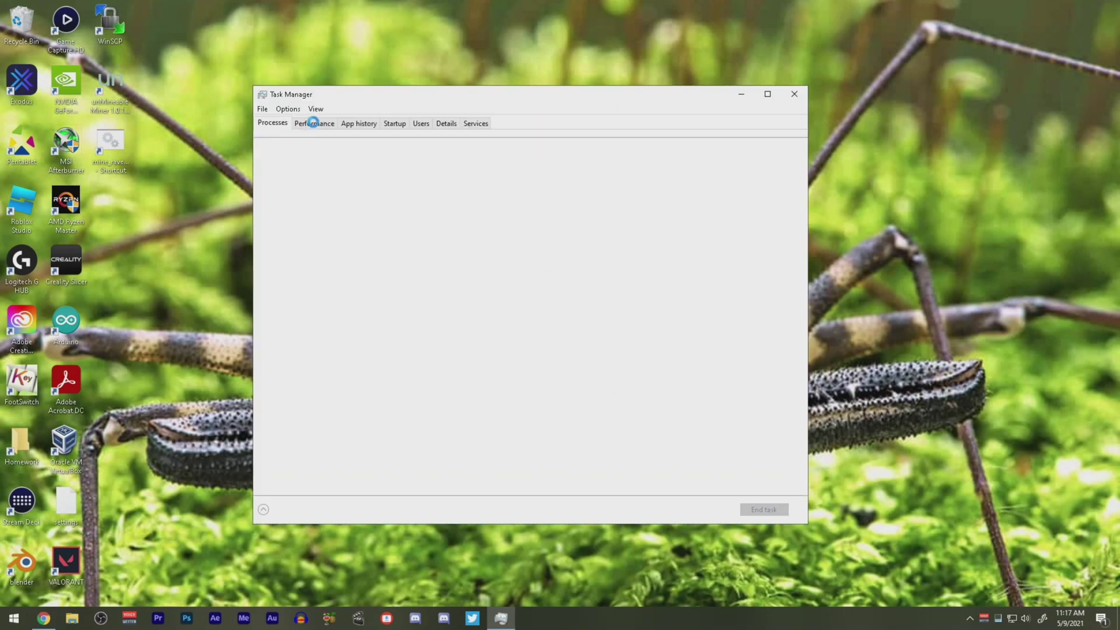
{"action": "left_click", "coordinate": [313, 125]}
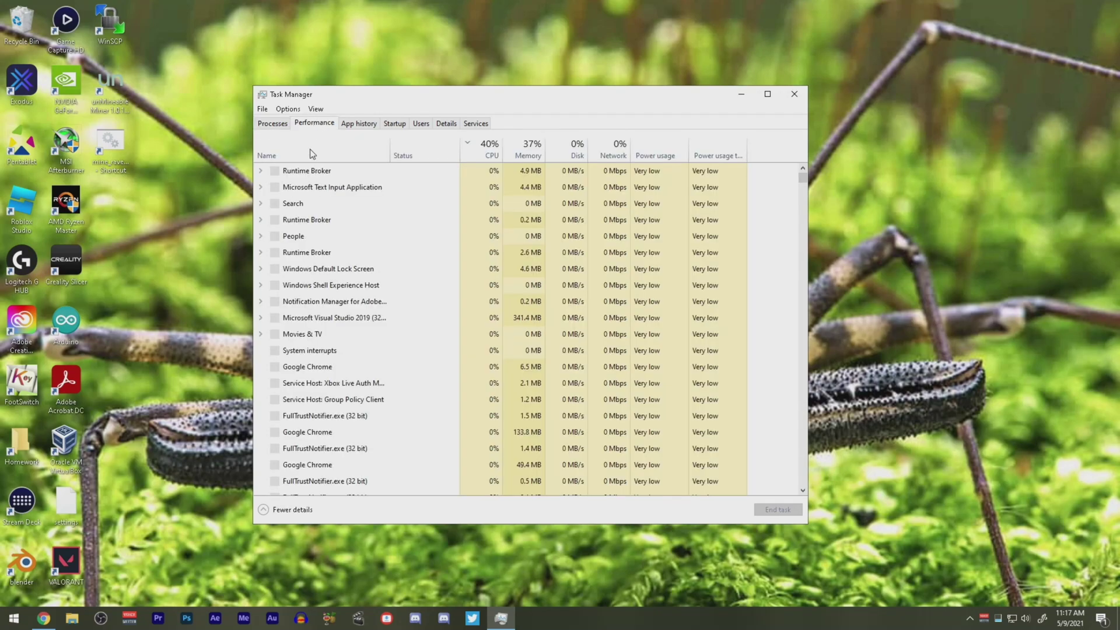
Examine the CPU, memory and GPU utilization graphs to find which component limits performance
{"action": "left_click", "coordinate": [320, 169]}
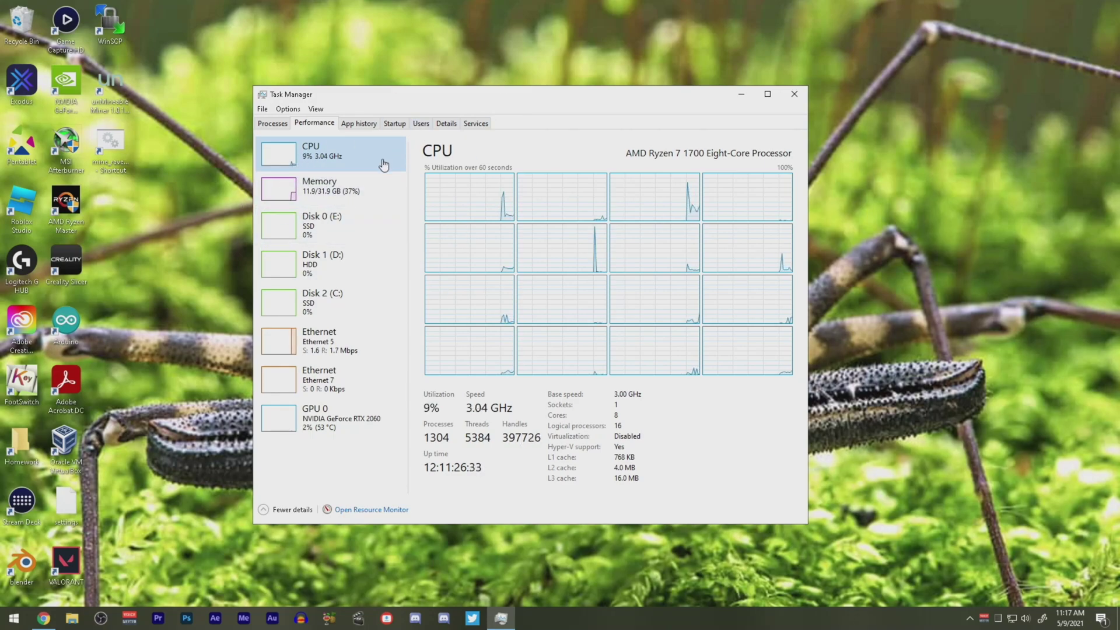
{"action": "left_click", "coordinate": [369, 203]}
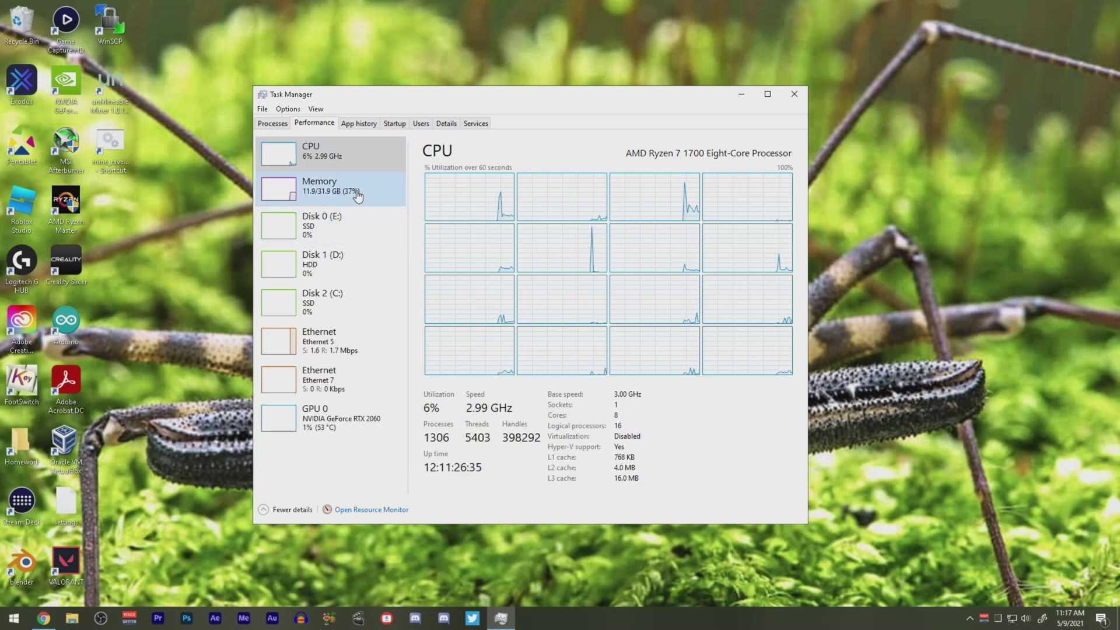
{"action": "left_click", "coordinate": [339, 417]}
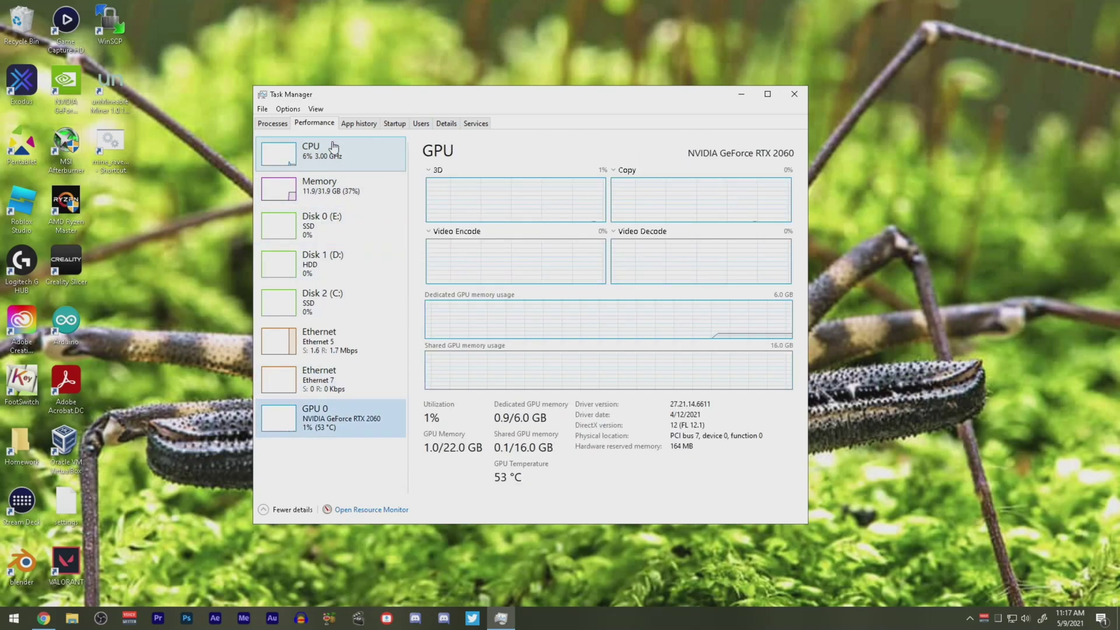
{"action": "left_click", "coordinate": [353, 153]}
{"action": "left_click", "coordinate": [347, 199]}
{"action": "left_click", "coordinate": [330, 422]}
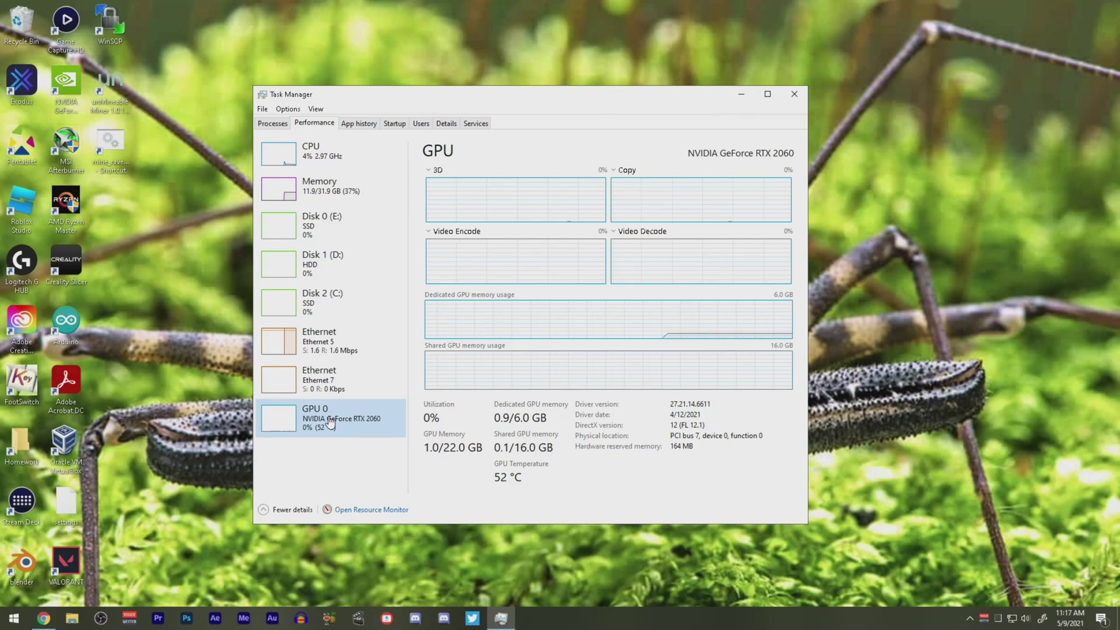
{"action": "left_click", "coordinate": [326, 186]}
{"action": "left_click", "coordinate": [327, 164]}
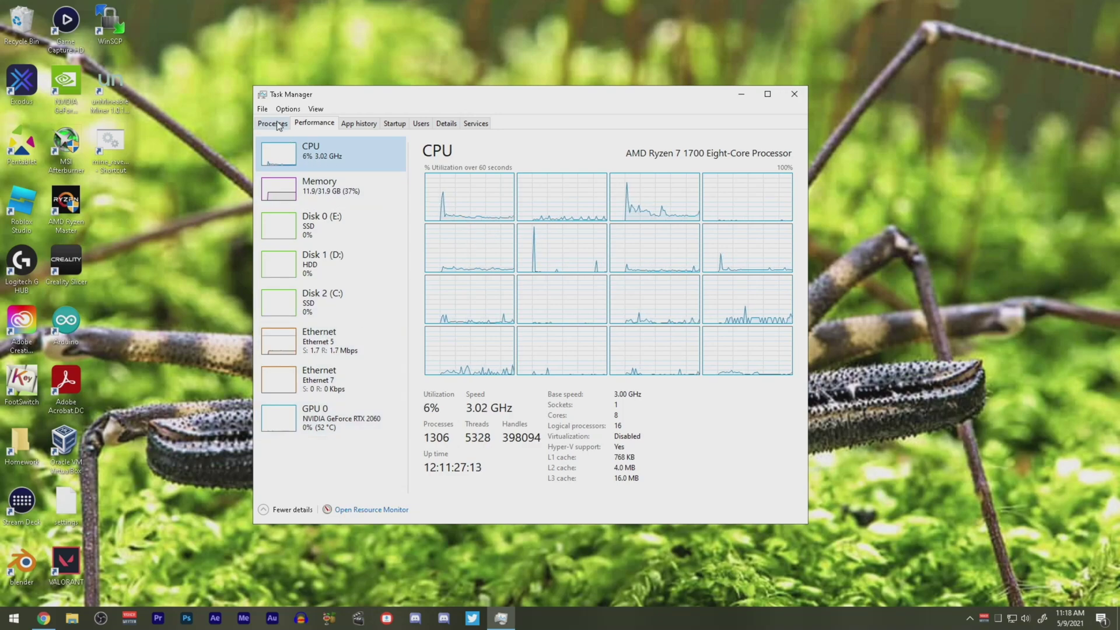
Switch to Chrome, search Google for rbxfpsunlocker and open the axstin/rbxfpsunlocker releases page on GitHub
{"action": "key", "text": "alt+Tab"}
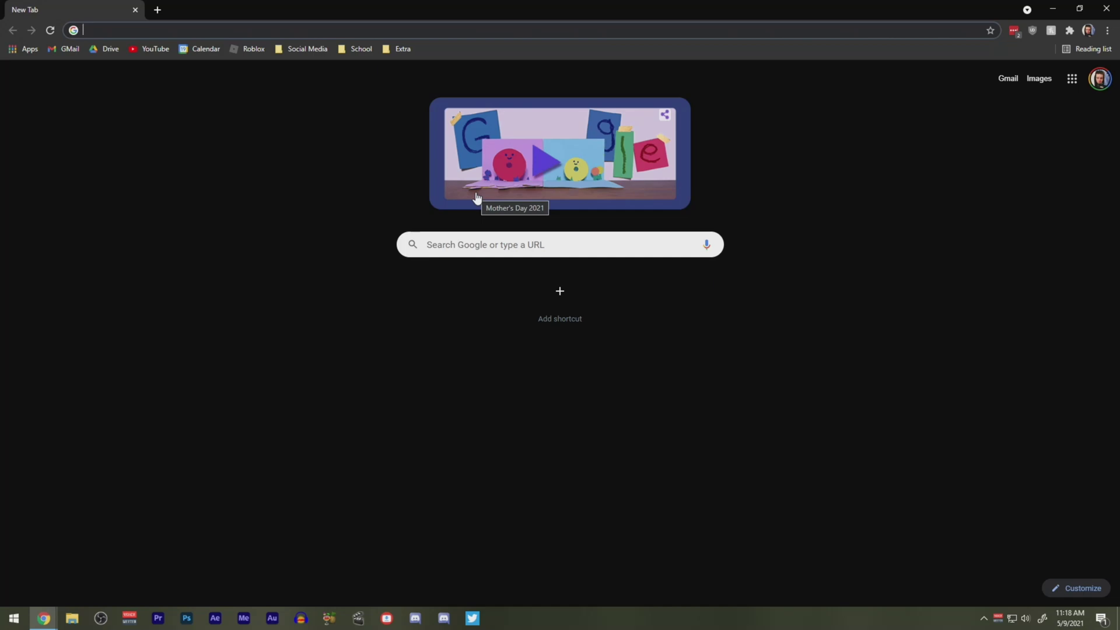
{"action": "type", "text": "rbx"}
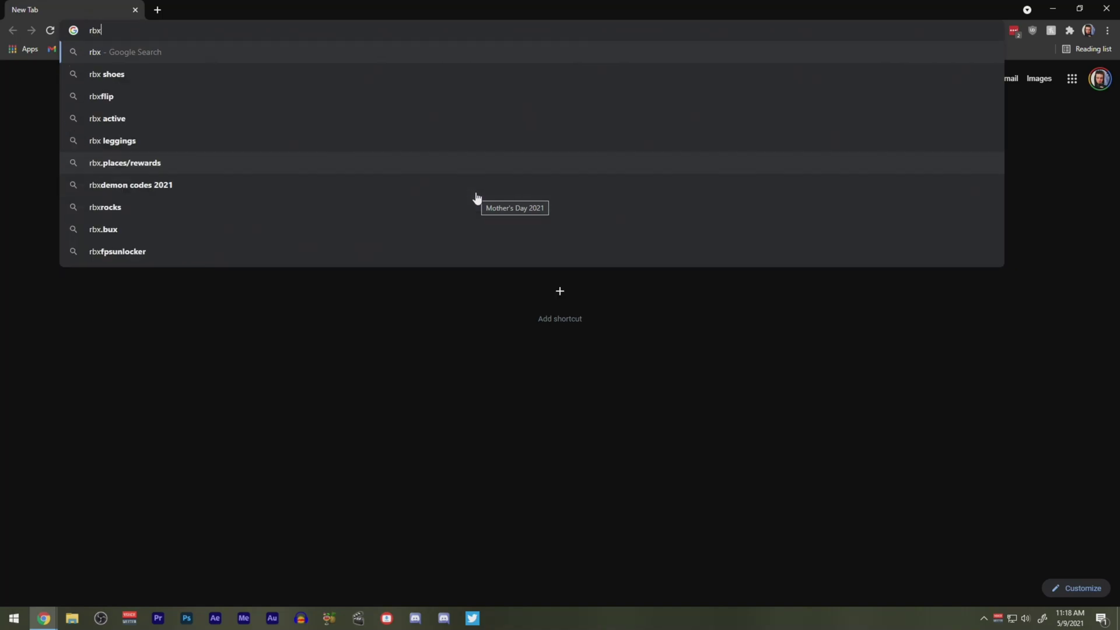
{"action": "type", "text": "fpsunlocker"}
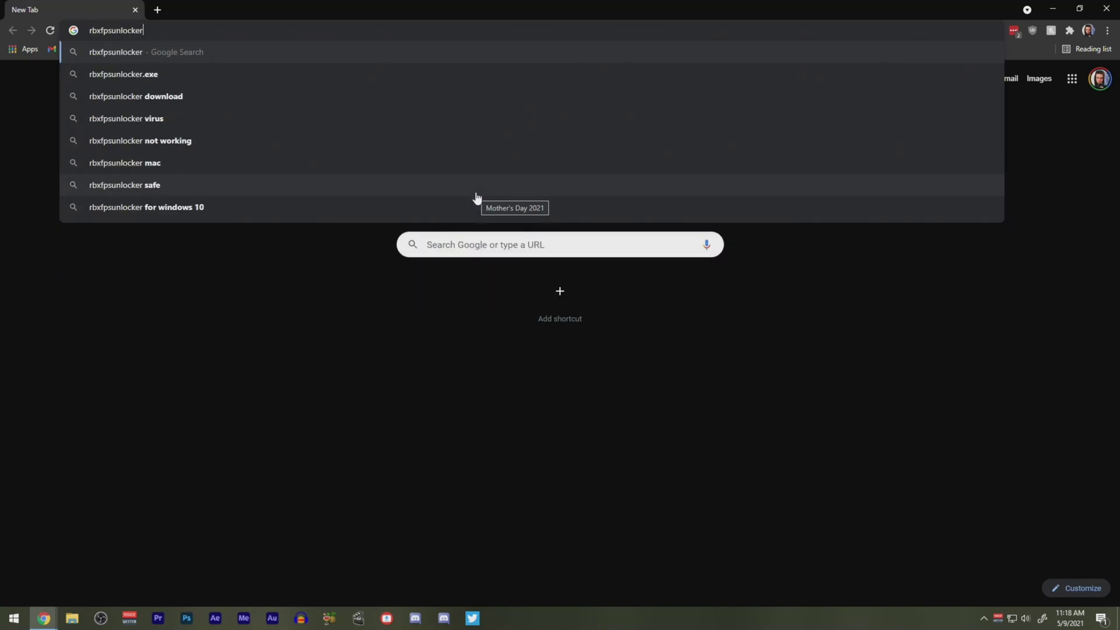
{"action": "key", "text": "Return"}
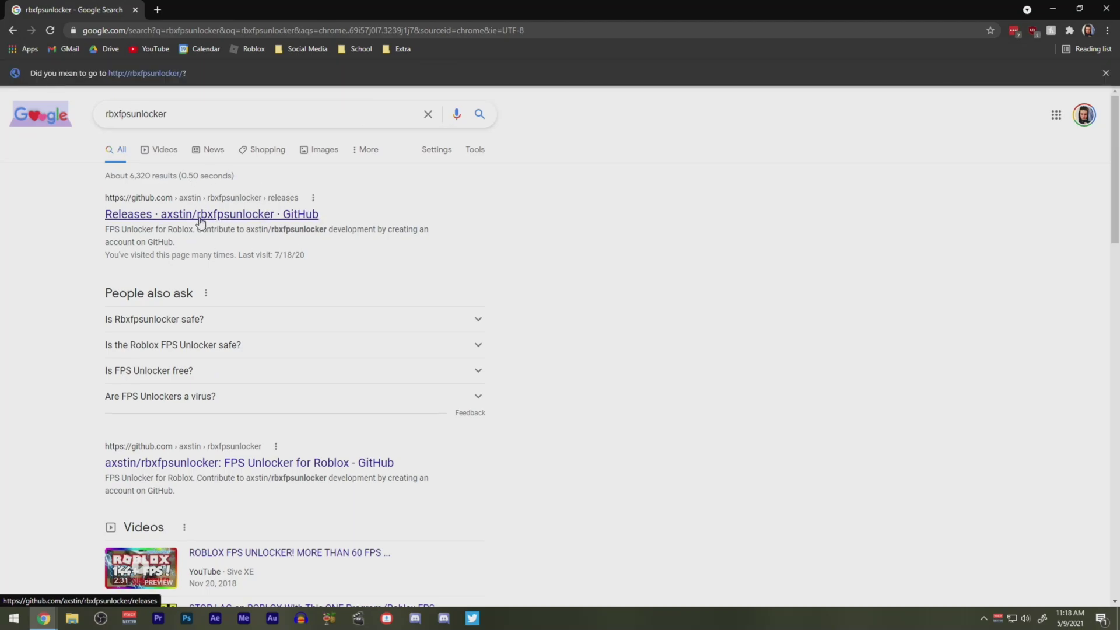
{"action": "left_click", "coordinate": [200, 215]}
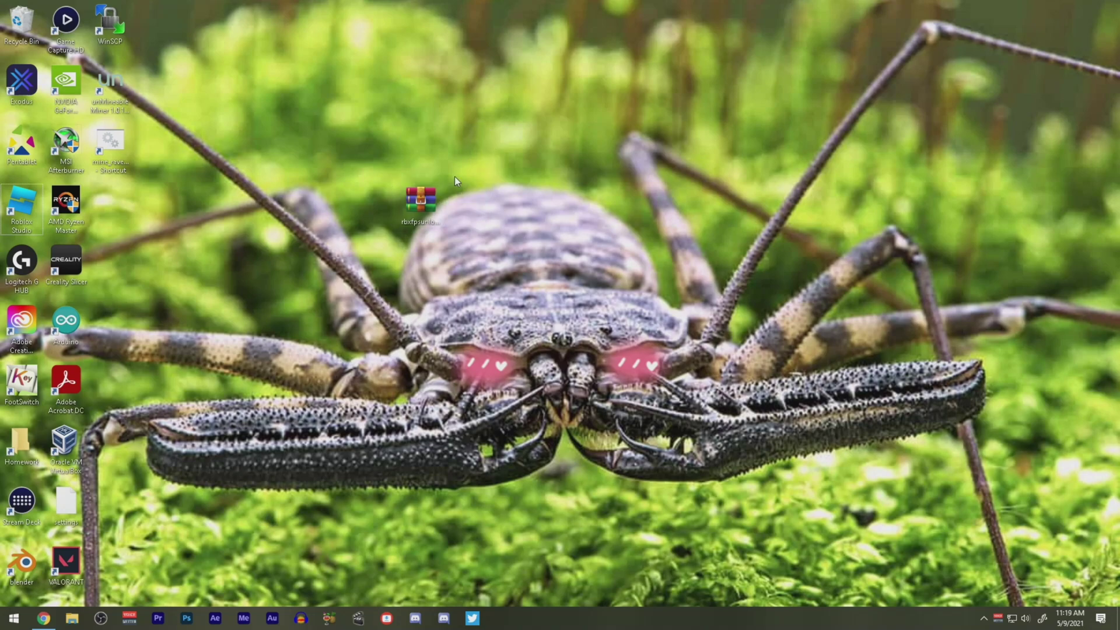
{"action": "right_click", "coordinate": [409, 198]}
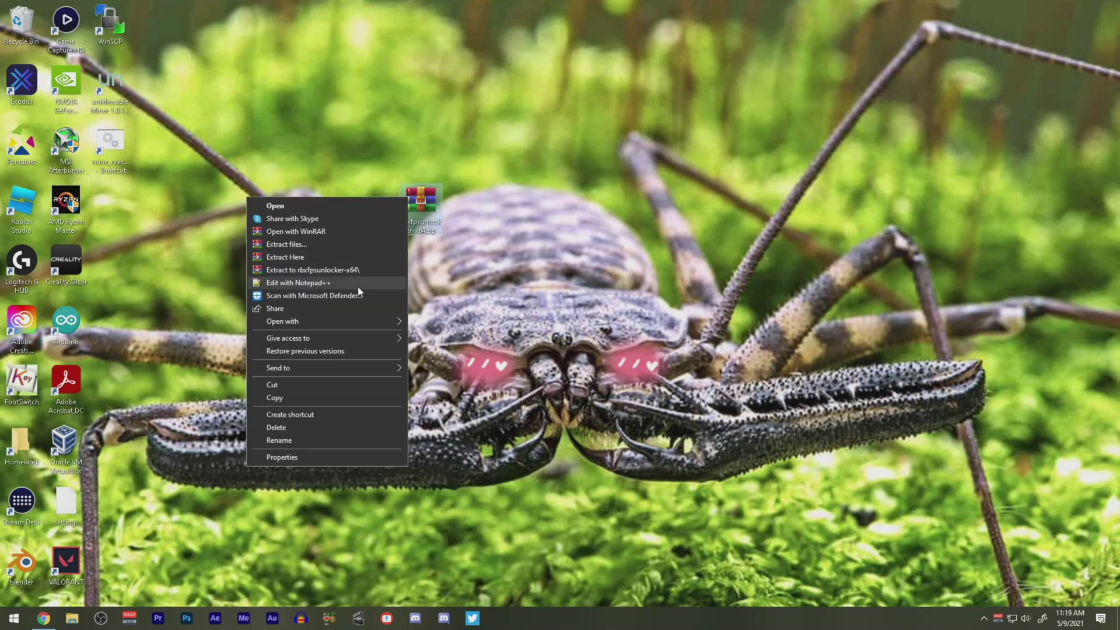
{"action": "mouse_move", "coordinate": [363, 322]}
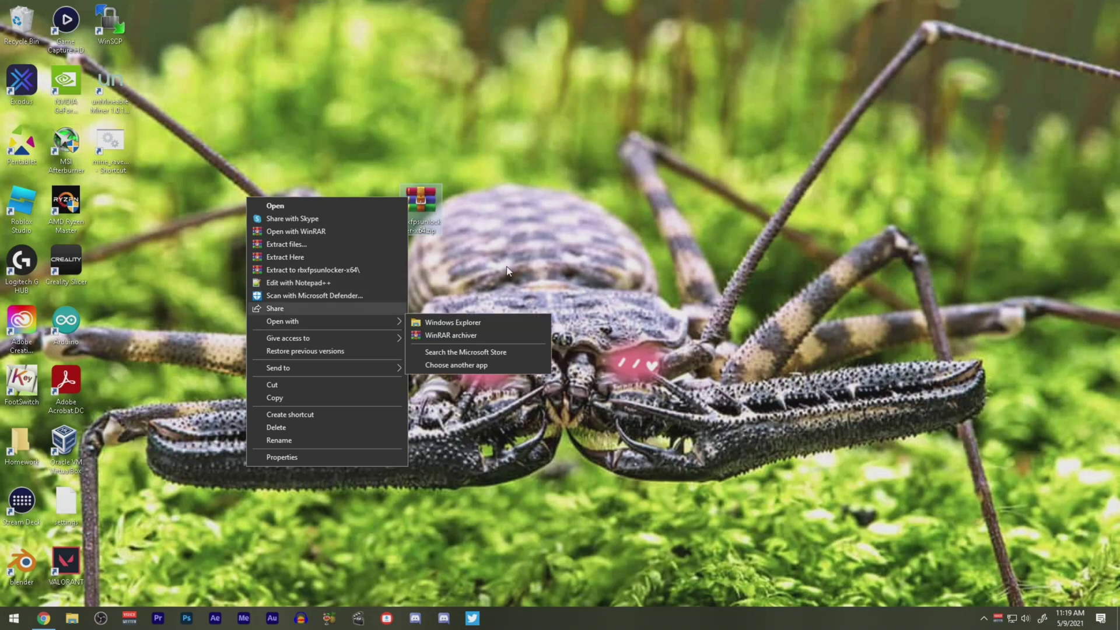
{"action": "left_click", "coordinate": [508, 271]}
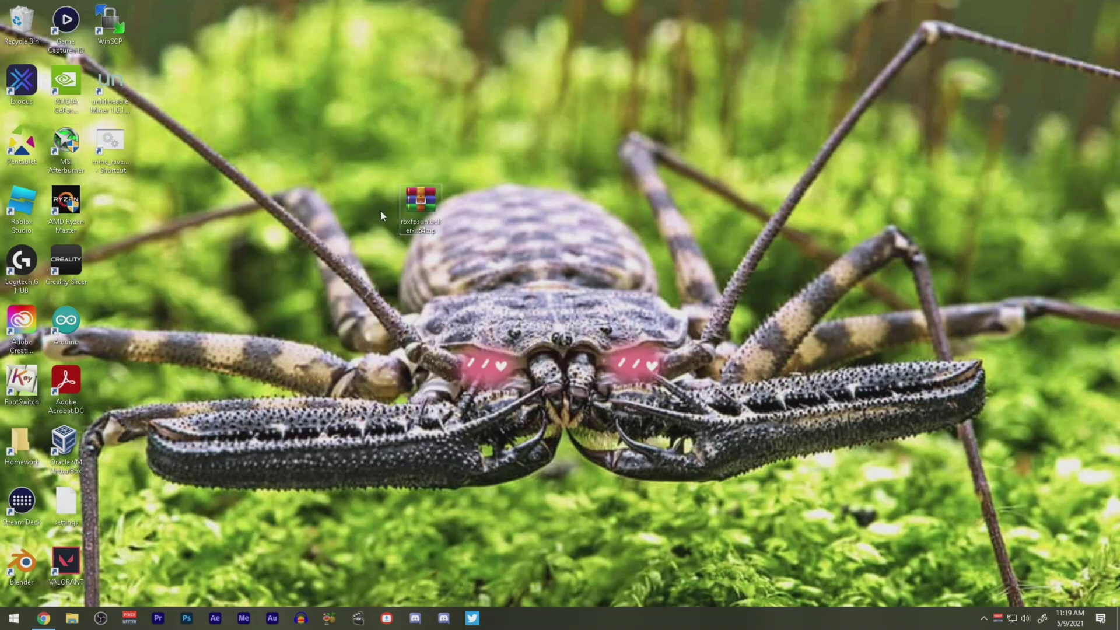
Extract the rbxfpsunlocker-x64 archive directly onto the desktop and place the extracted program beside it
{"action": "right_click", "coordinate": [429, 189]}
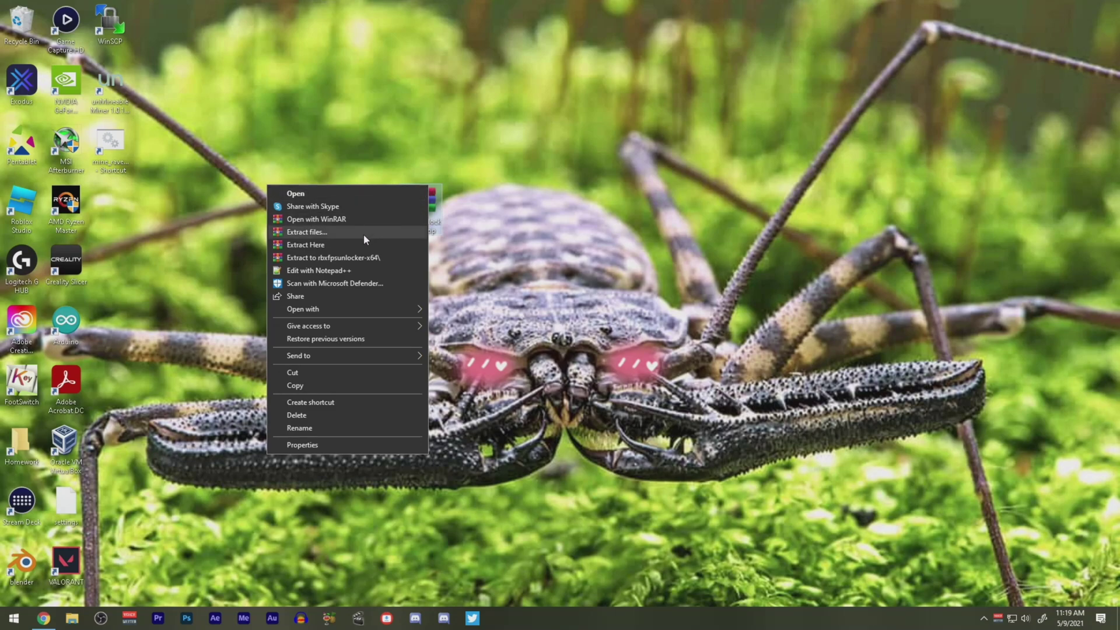
{"action": "left_click", "coordinate": [322, 245]}
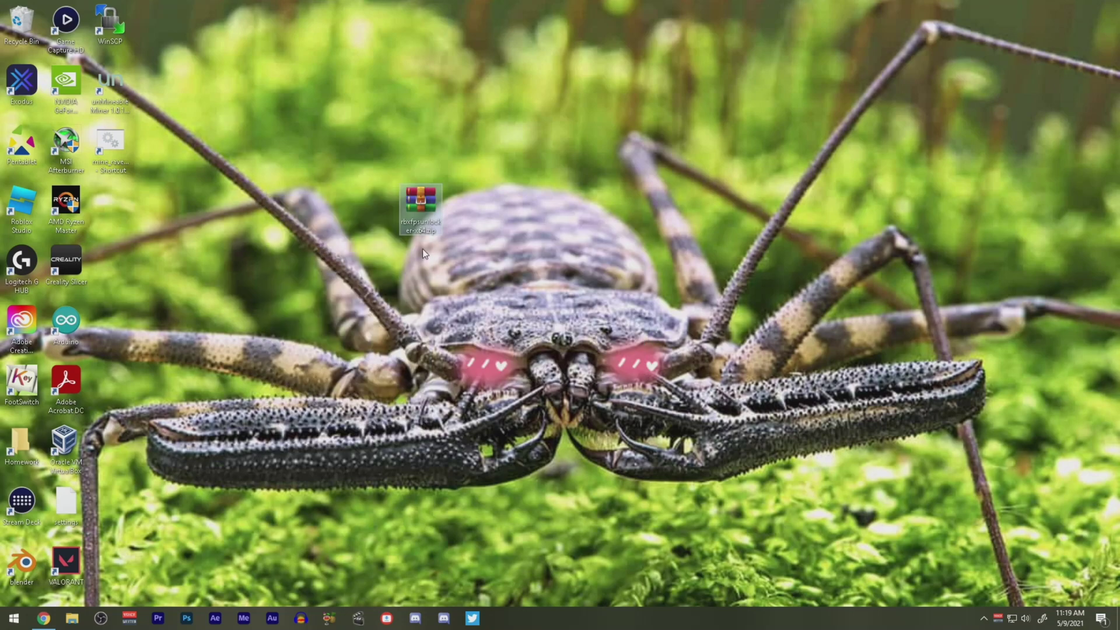
{"action": "left_click_drag", "start_coordinate": [110, 201], "coordinate": [463, 216]}
Launch Roblox FPS Unlocker from the desktop and set its FPS cap to 75
{"action": "double_click", "coordinate": [459, 205]}
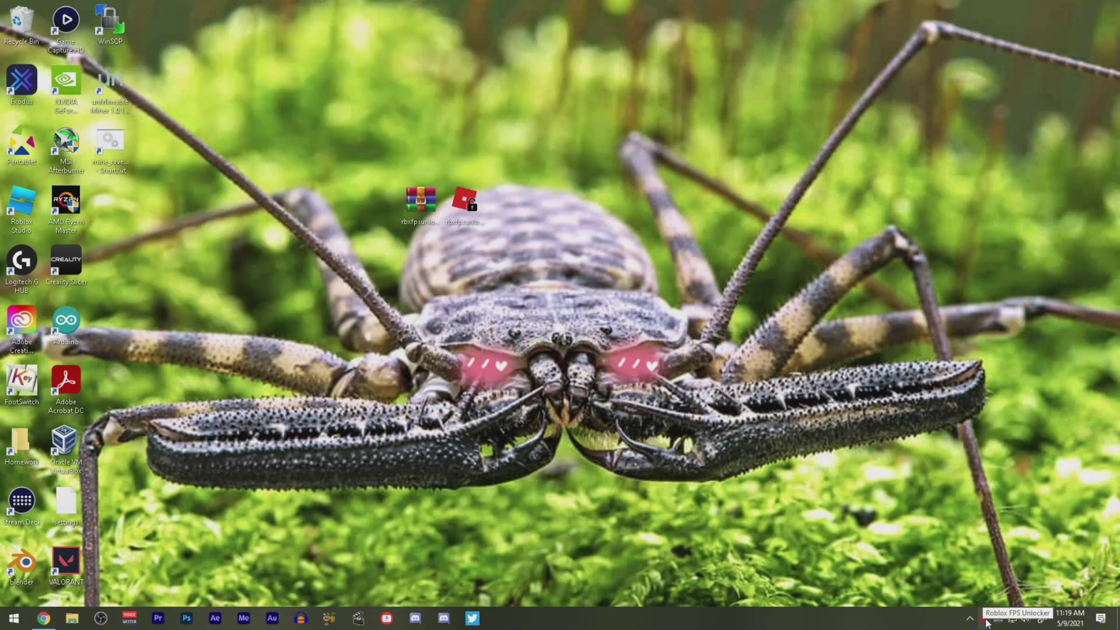
{"action": "right_click", "coordinate": [985, 623]}
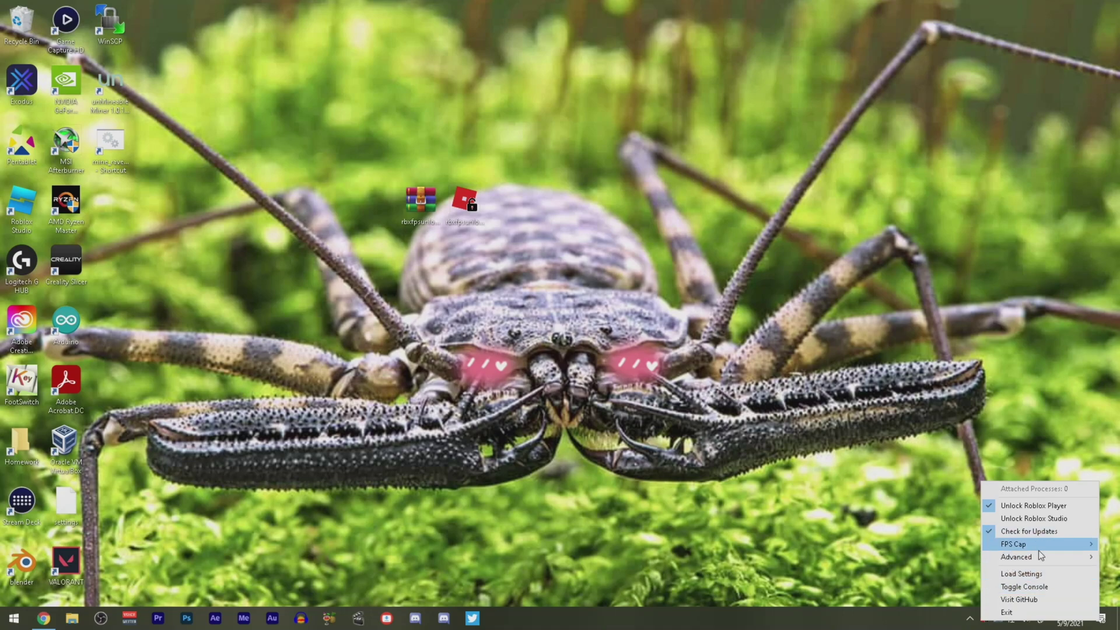
{"action": "mouse_move", "coordinate": [1038, 550]}
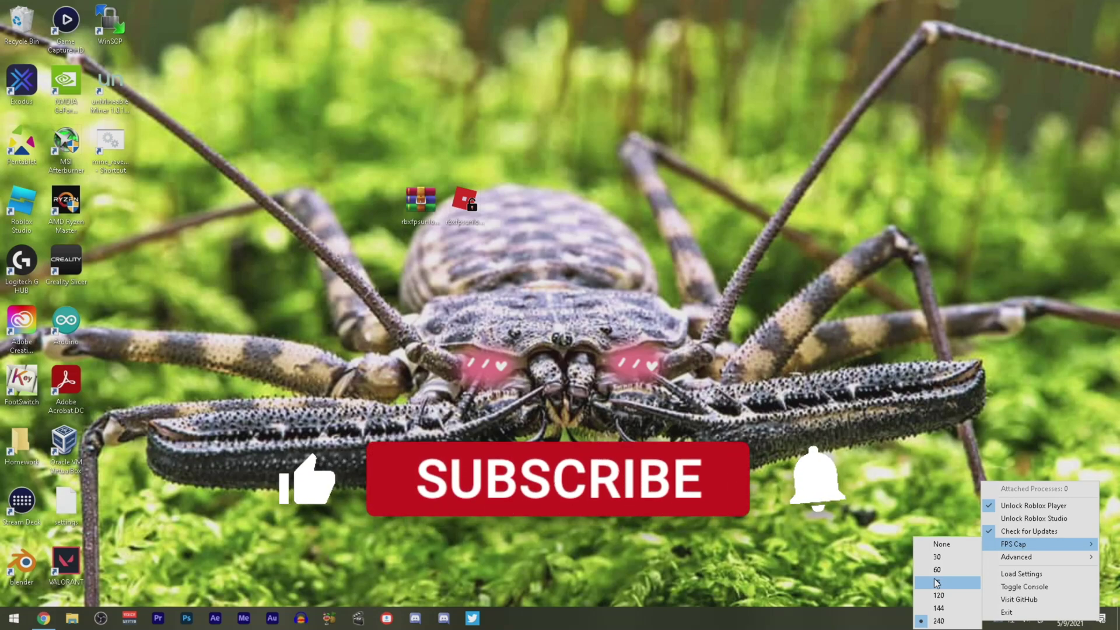
{"action": "left_click", "coordinate": [933, 582]}
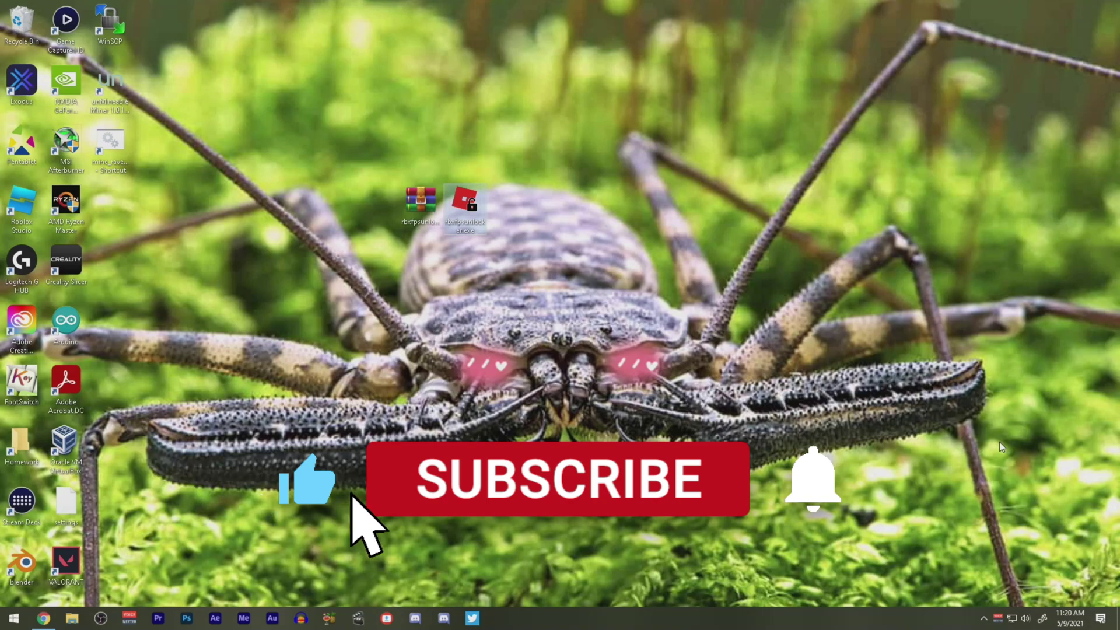